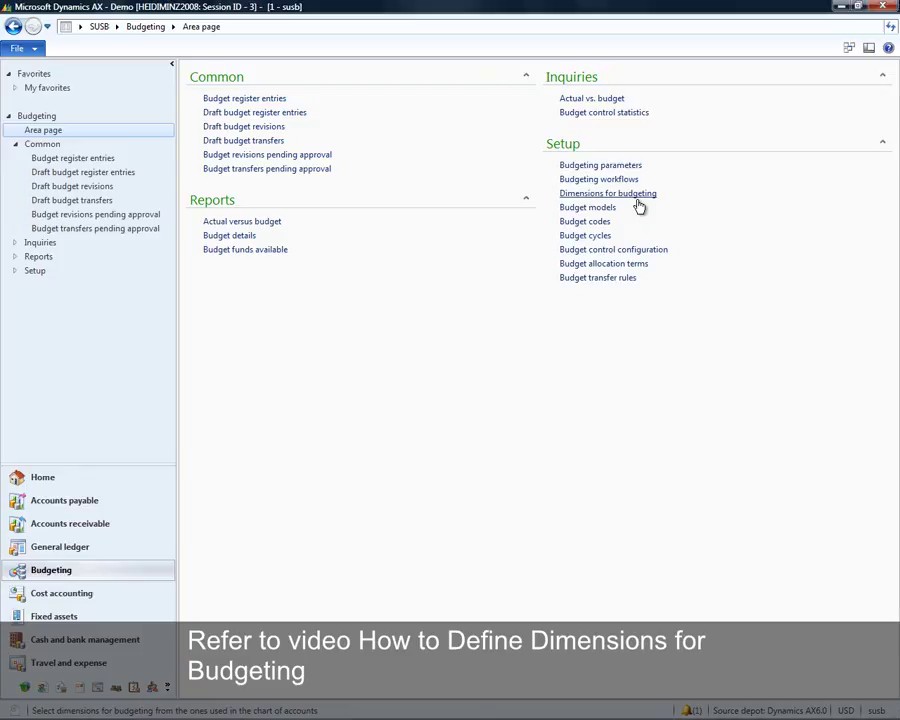
Review the budgeting dimensions (CostCenter, Department, MainAccount), then bring up Budget transfer rules
{"action": "left_click", "coordinate": [637, 200]}
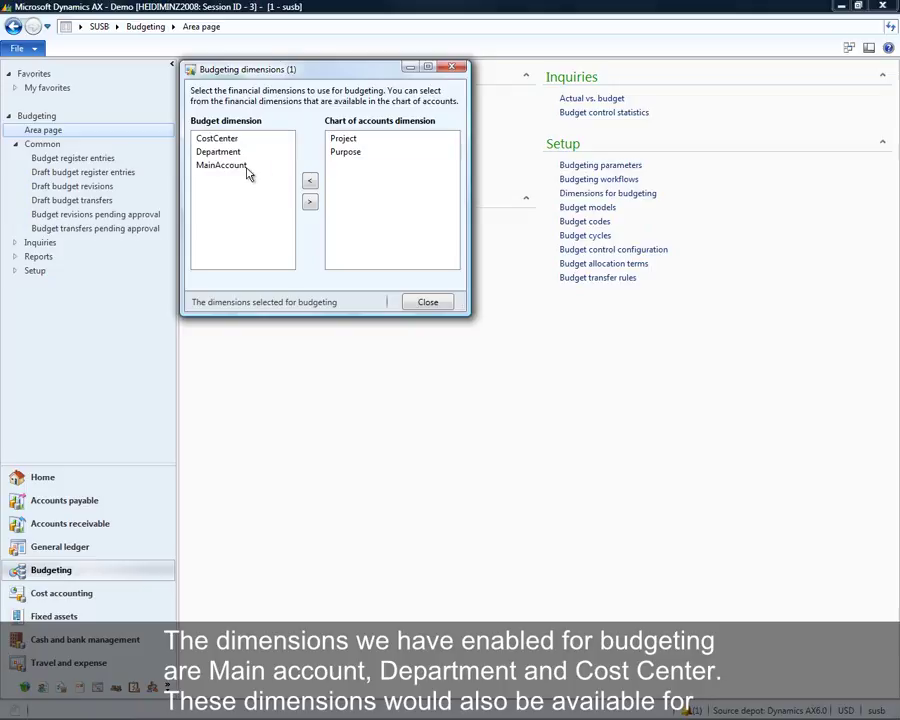
{"action": "left_click", "coordinate": [452, 68]}
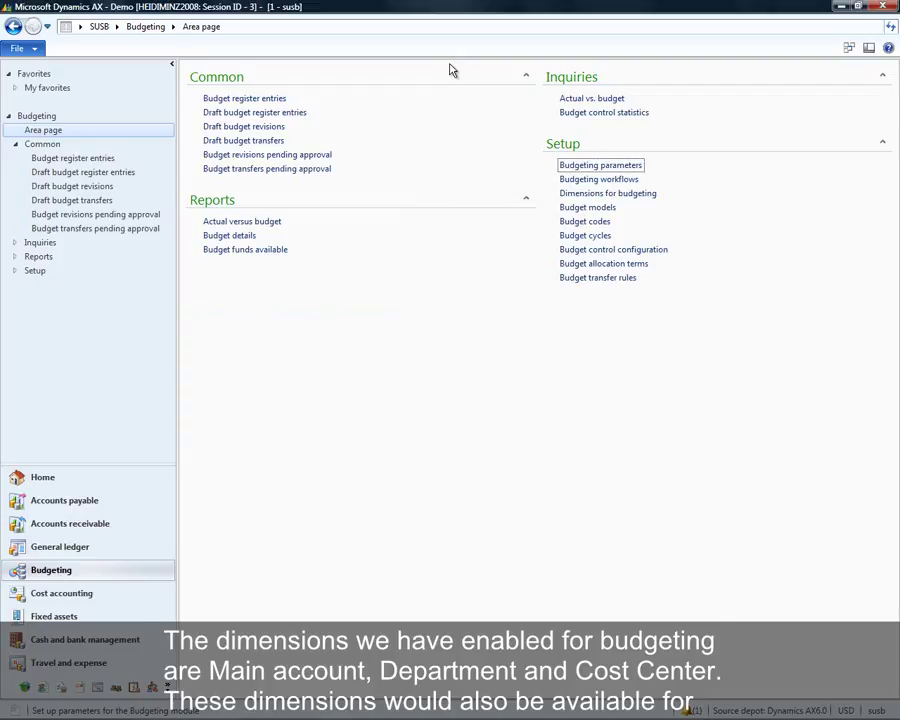
{"action": "left_click", "coordinate": [568, 279]}
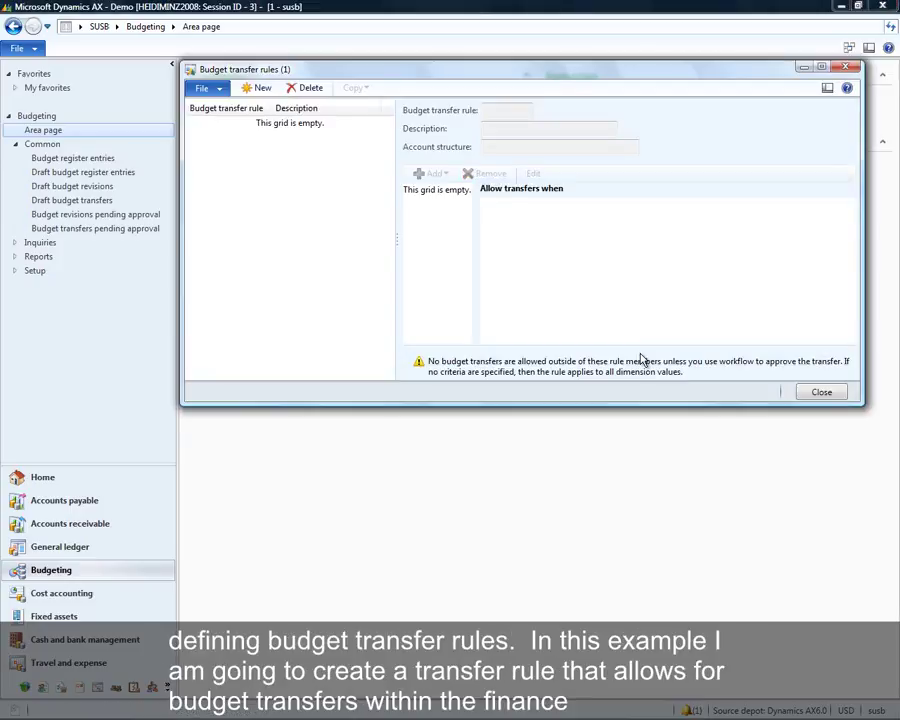
Create transfer rule 'Finance', described 'Finance Dept', on P&L Account Structure - Services
{"action": "left_click", "coordinate": [255, 88]}
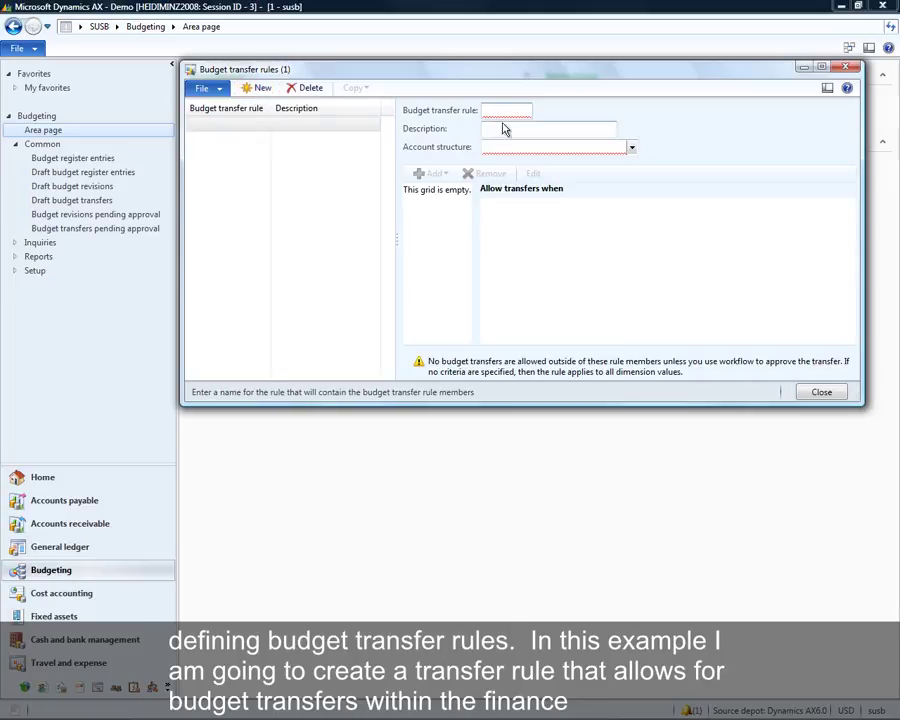
{"action": "type", "text": "Financ"}
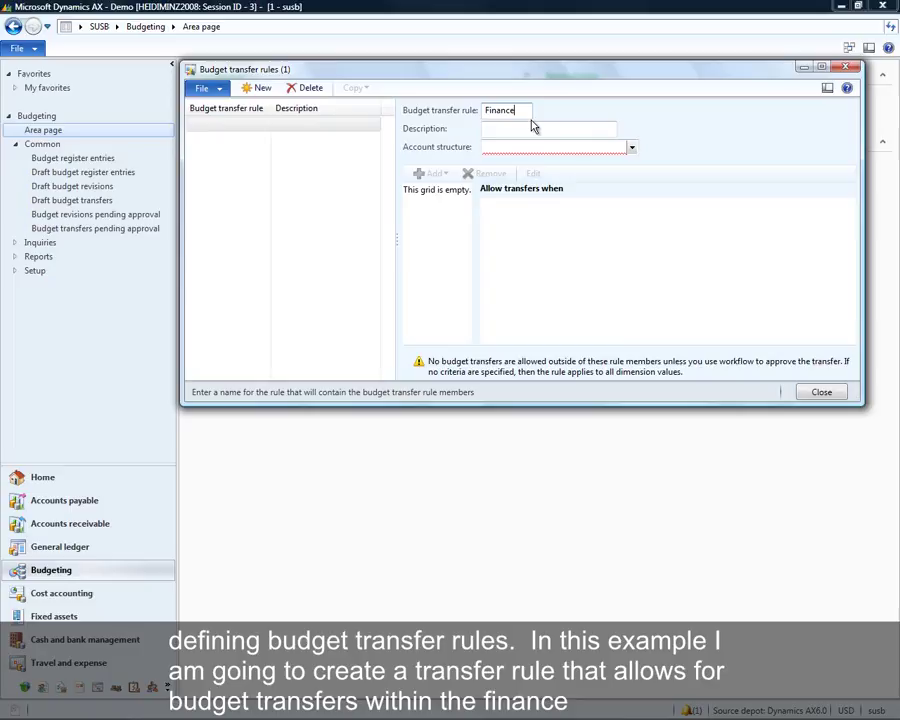
{"action": "type", "text": "e"}
{"action": "key", "text": "Tab"}
{"action": "type", "text": "Fi"}
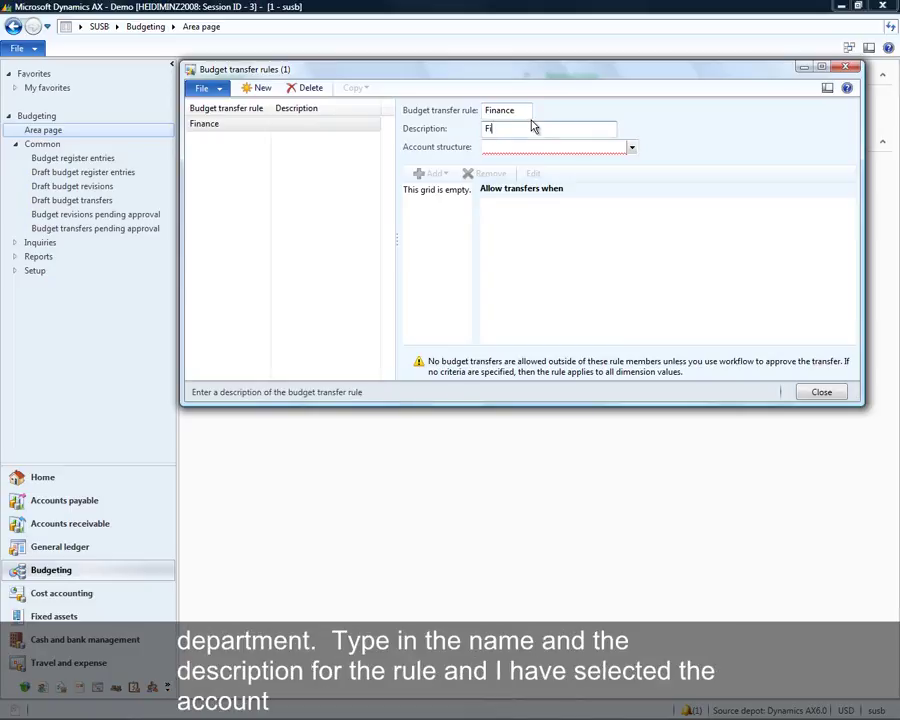
{"action": "type", "text": "nance Dept"}
{"action": "left_click", "coordinate": [632, 147]}
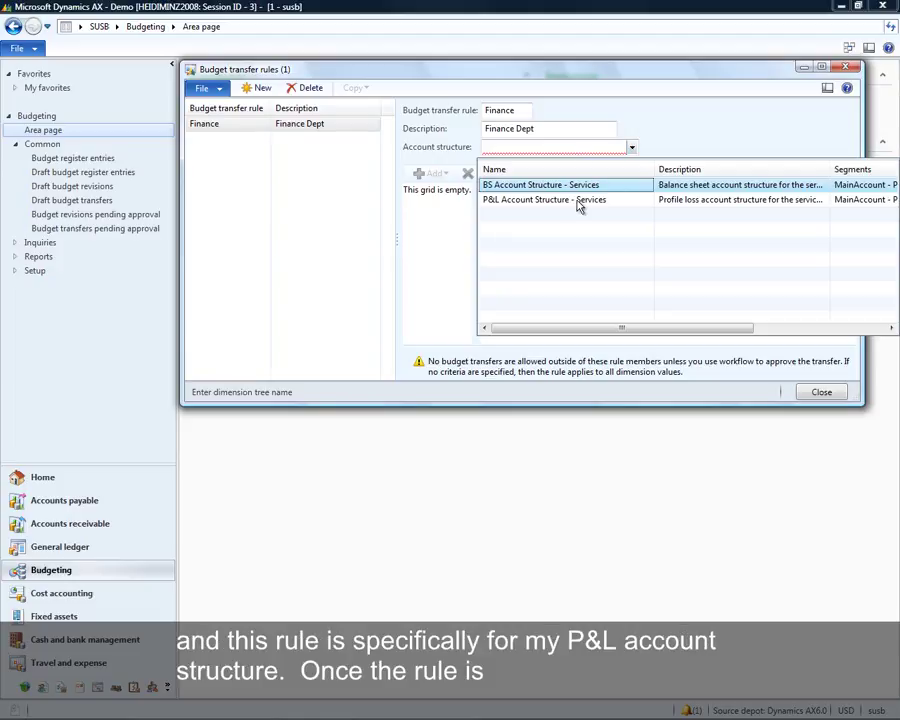
{"action": "left_click", "coordinate": [550, 200]}
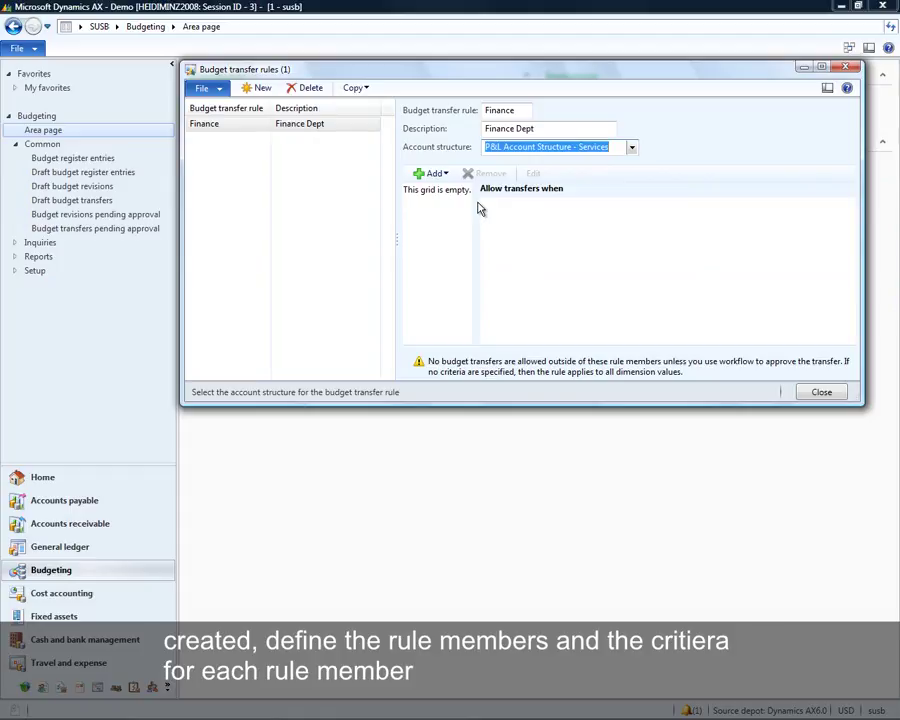
{"action": "left_click", "coordinate": [433, 173]}
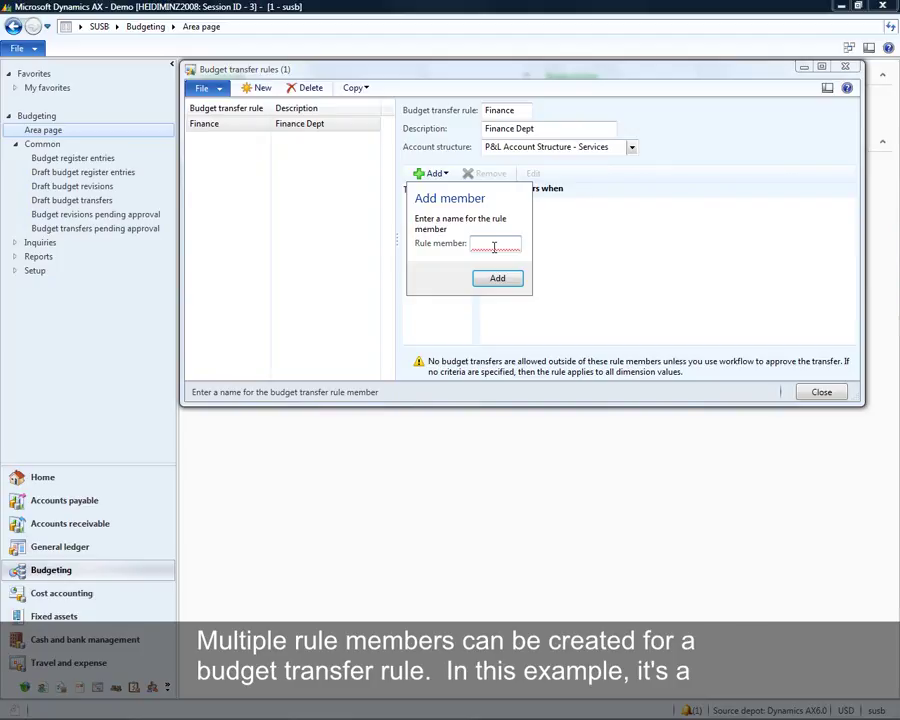
Add a rule member named Finance to the Finance rule
{"action": "type", "text": "Fian"}
{"action": "key", "text": "BackSpace"}
{"action": "key", "text": "BackSpace"}
{"action": "key", "text": "BackSpace"}
{"action": "type", "text": "inance"}
{"action": "left_click", "coordinate": [508, 280]}
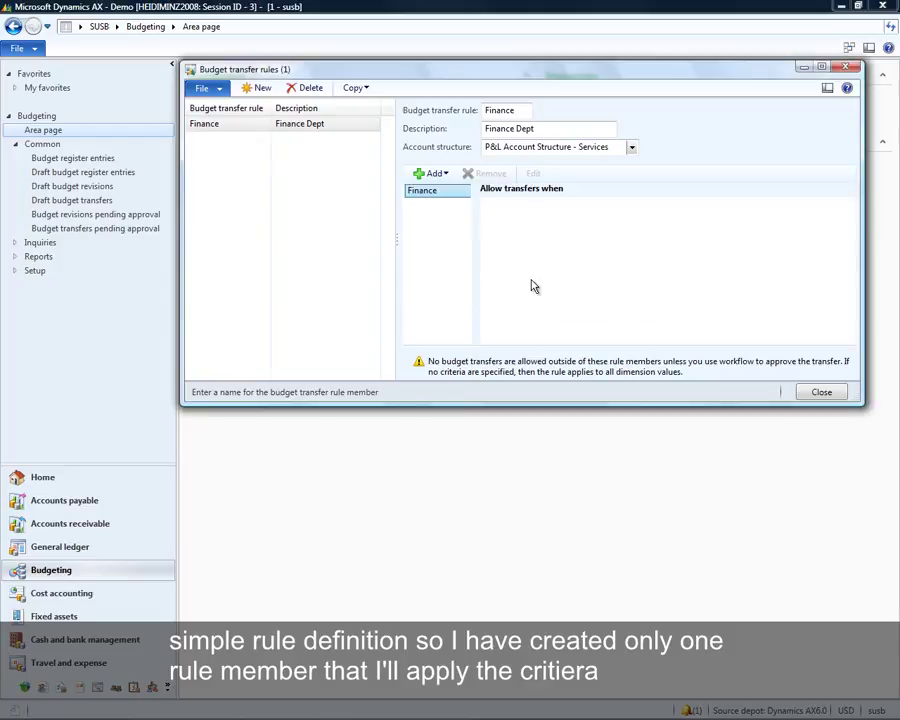
Filter the Finance member to allow only Department OU_2310
{"action": "left_click", "coordinate": [517, 236]}
{"action": "left_click", "coordinate": [598, 222]}
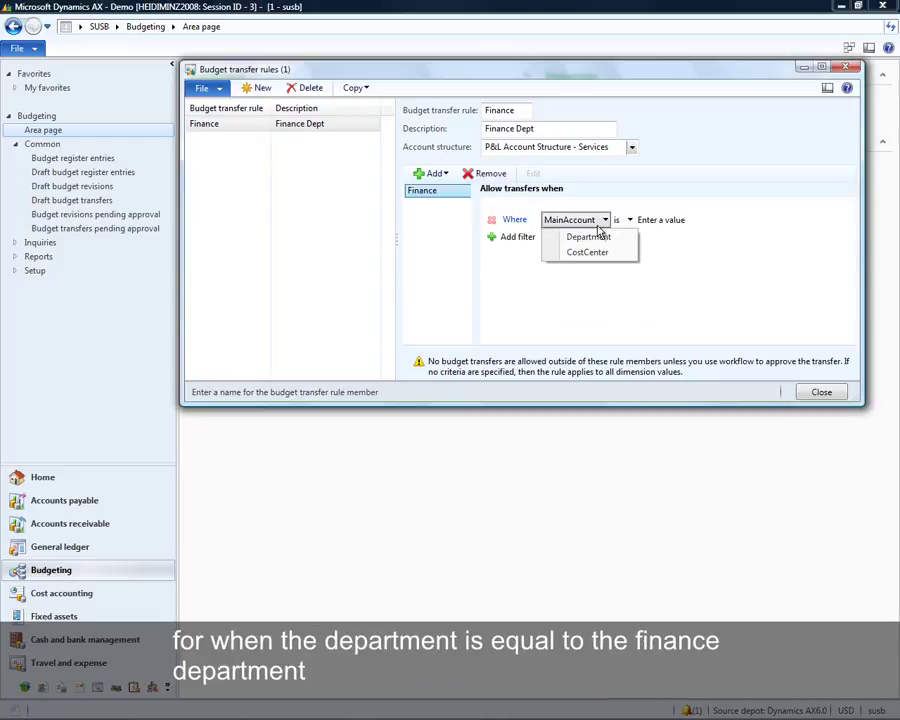
{"action": "left_click", "coordinate": [588, 236]}
{"action": "left_click", "coordinate": [640, 224]}
{"action": "type", "text": "OU_2310"}
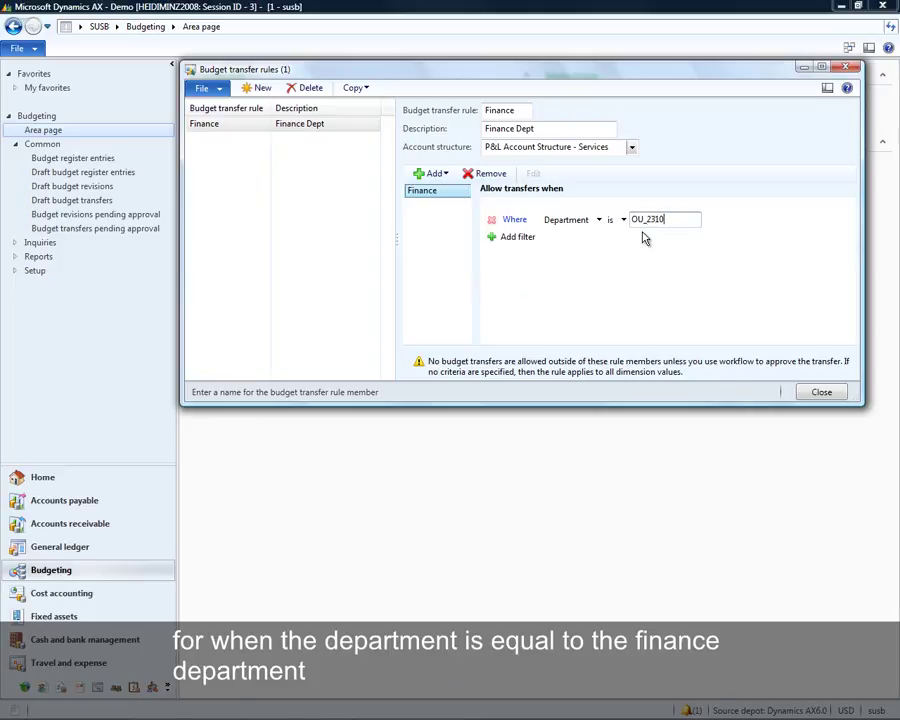
{"action": "left_click", "coordinate": [645, 238]}
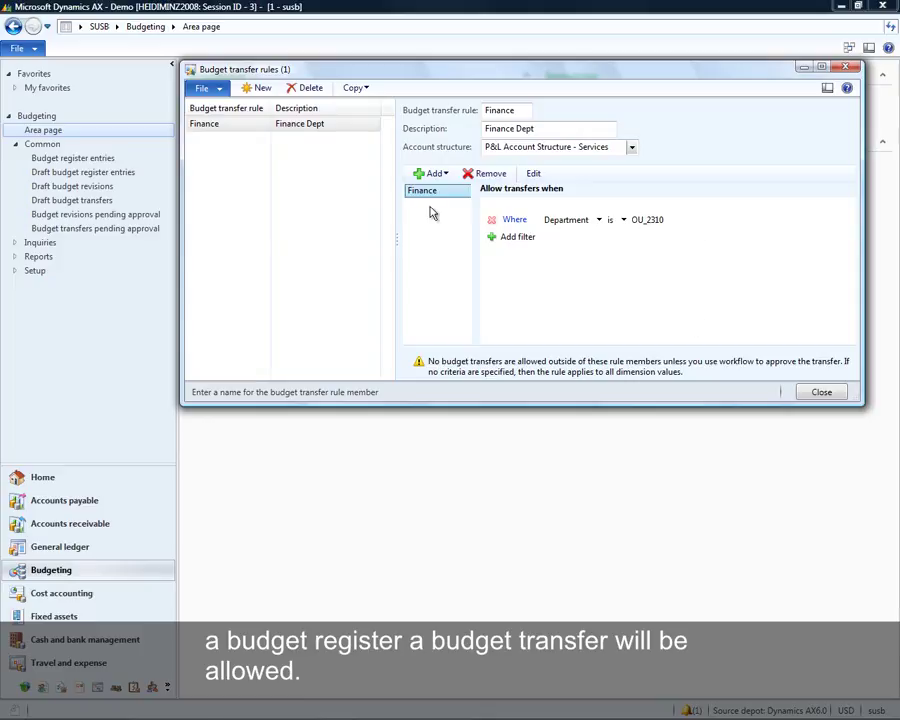
Create transfer rule 'IT Dept', described 'IT Department', on P&L Account Structure - Services
{"action": "left_click", "coordinate": [262, 89]}
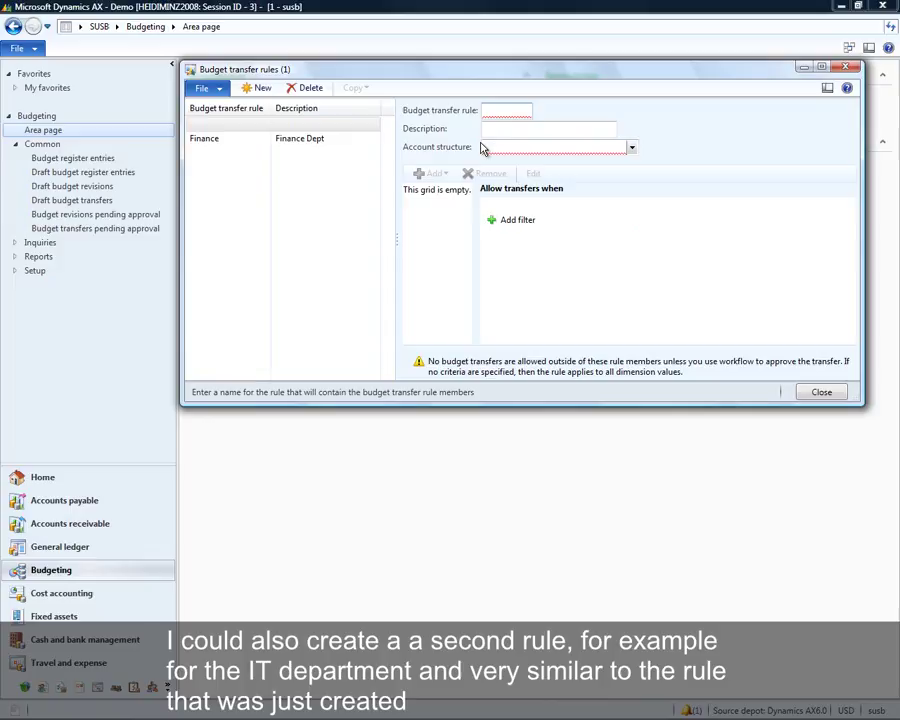
{"action": "type", "text": "IT Dept"}
{"action": "key", "text": "Tab"}
{"action": "type", "text": "IT"}
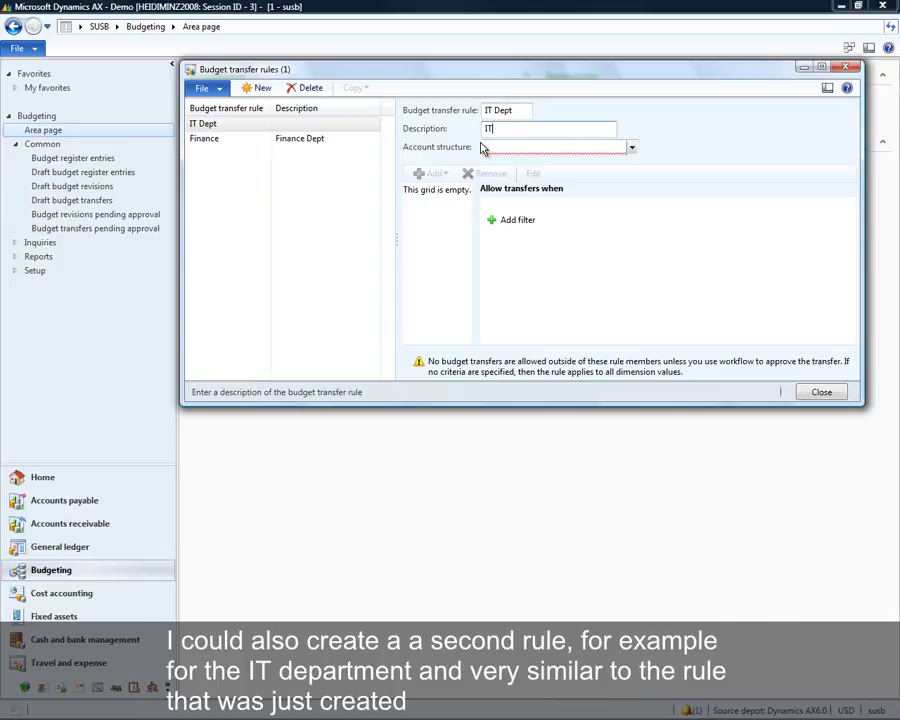
{"action": "type", "text": " Department"}
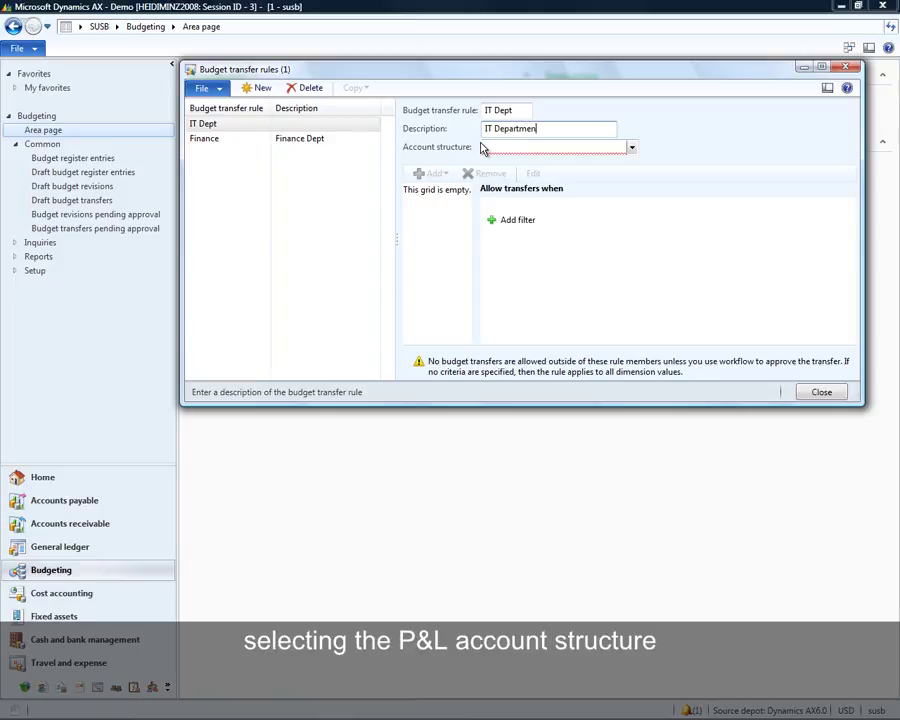
{"action": "left_click", "coordinate": [632, 147]}
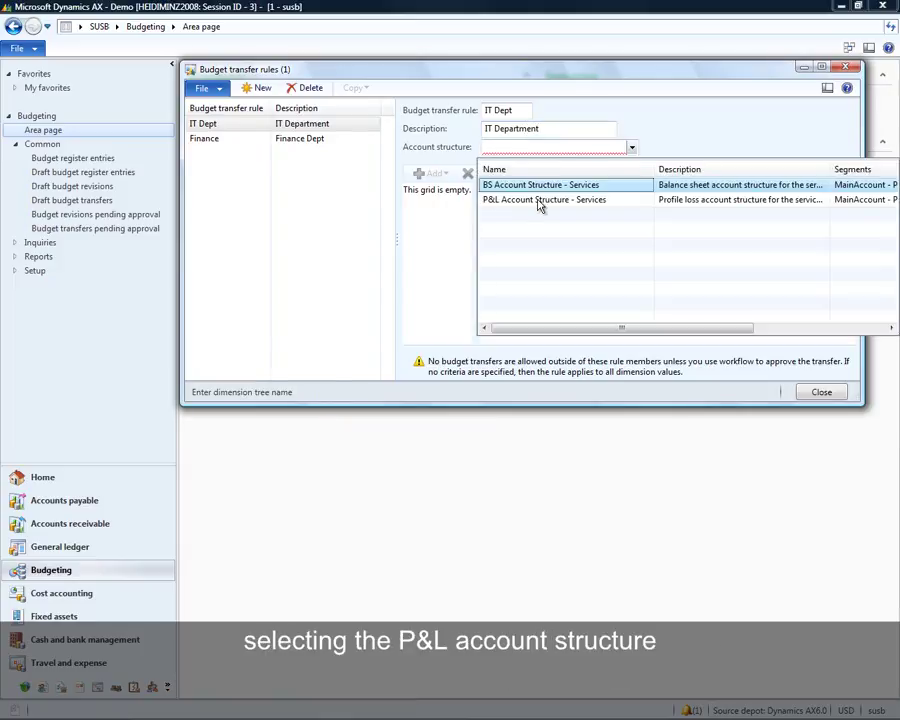
{"action": "left_click", "coordinate": [542, 200]}
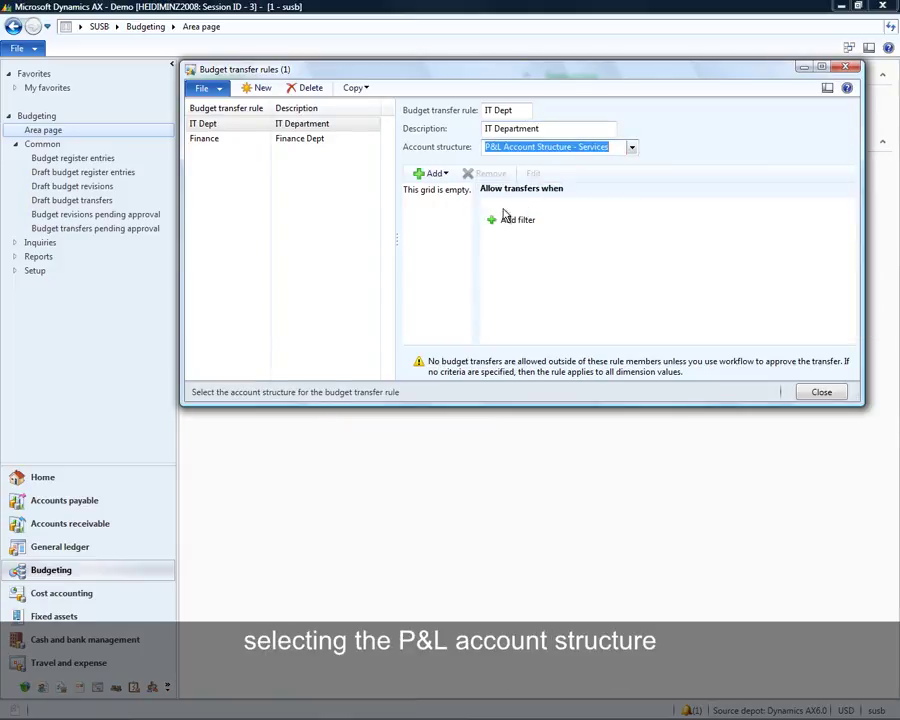
Add an IT member filtered to Department OU_2311, then close the transfer rules form
{"action": "left_click", "coordinate": [432, 173]}
{"action": "type", "text": "IT"}
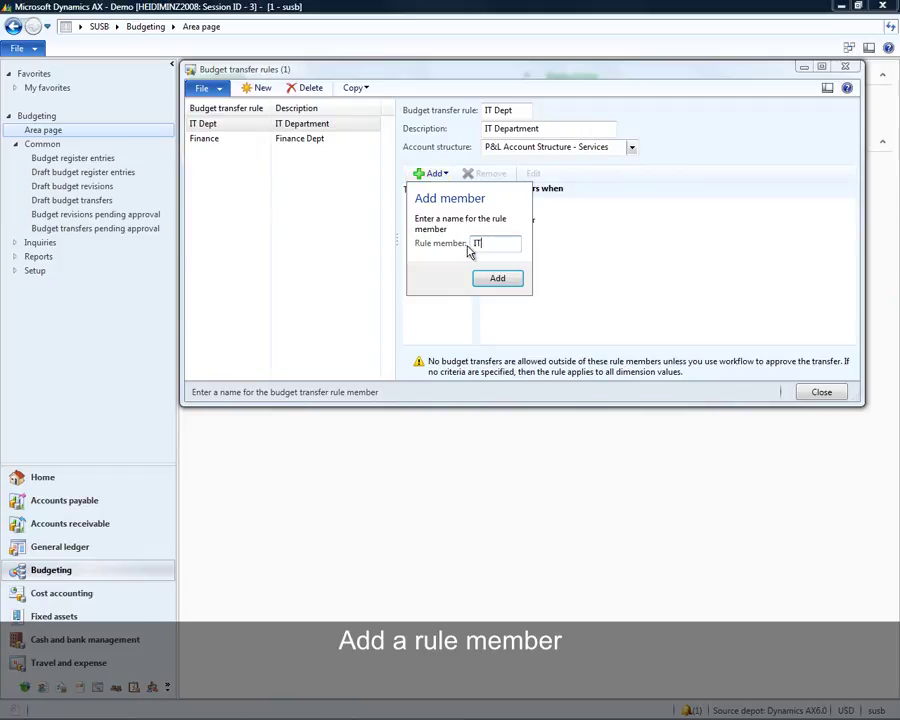
{"action": "left_click", "coordinate": [497, 279]}
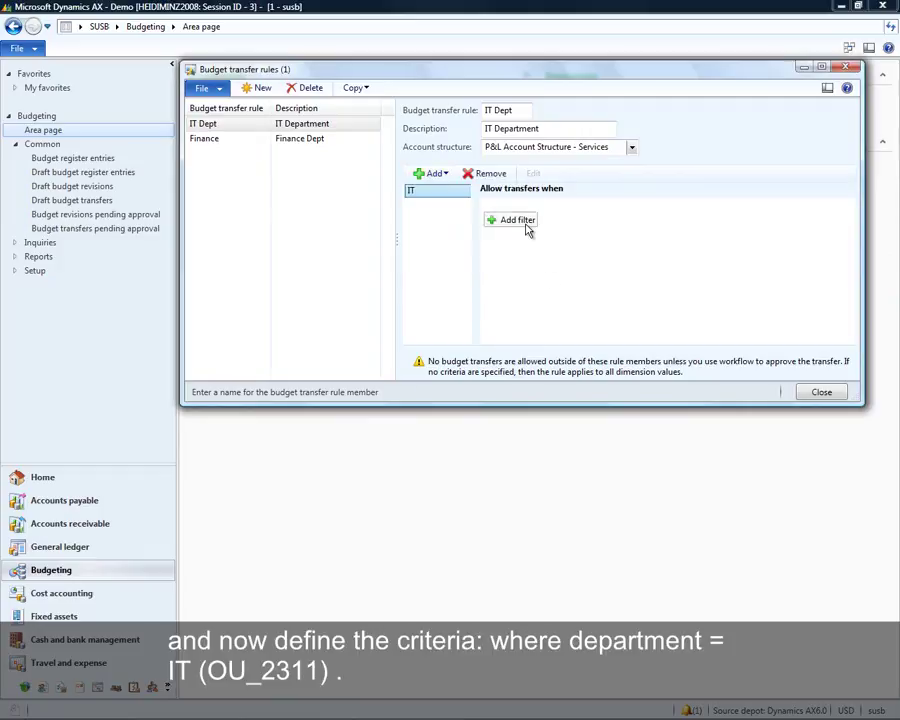
{"action": "left_click", "coordinate": [520, 220]}
{"action": "left_click", "coordinate": [575, 221]}
{"action": "left_click", "coordinate": [587, 237]}
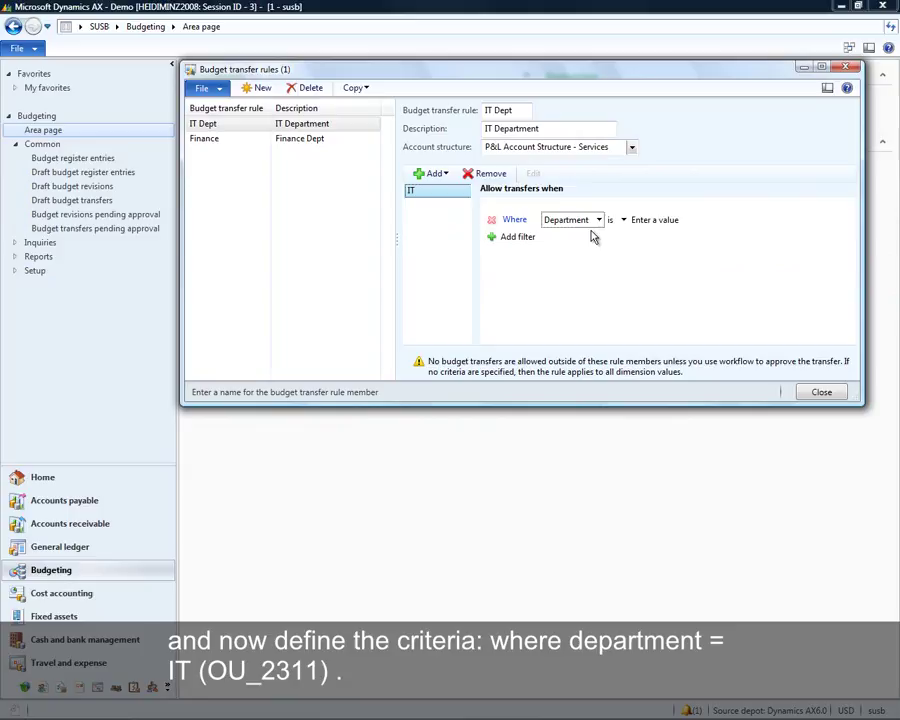
{"action": "left_click", "coordinate": [650, 220]}
{"action": "type", "text": "OU"}
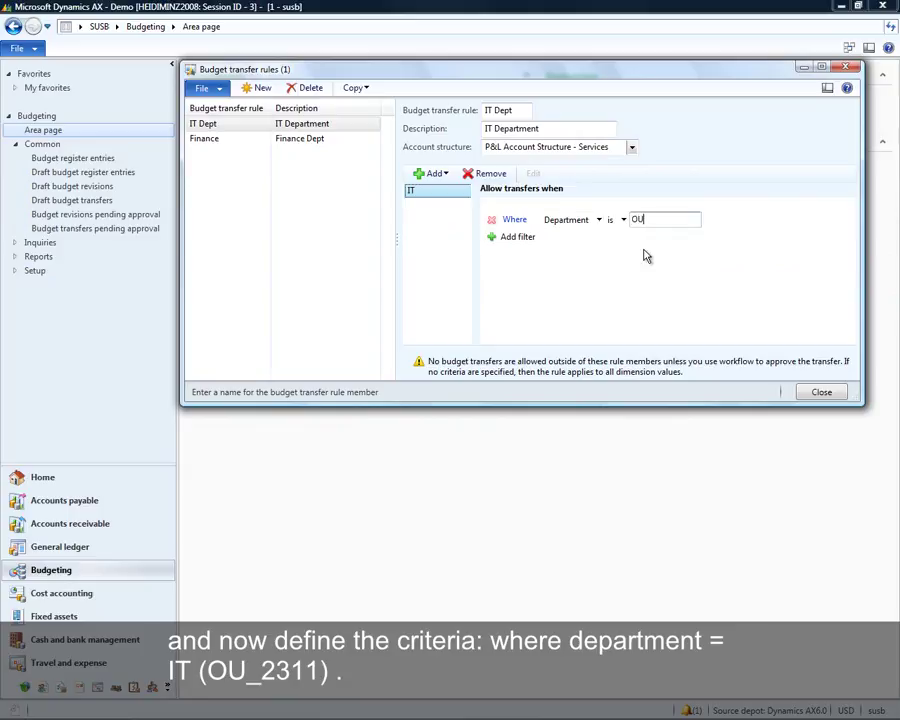
{"action": "type", "text": "_2311"}
{"action": "key", "text": "Return"}
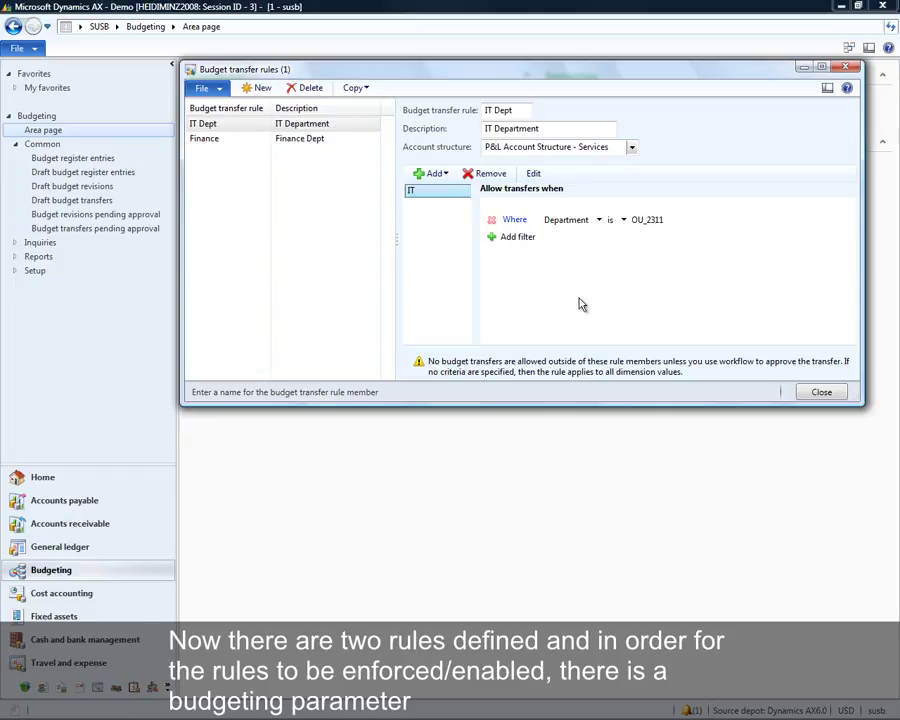
{"action": "left_click", "coordinate": [821, 392]}
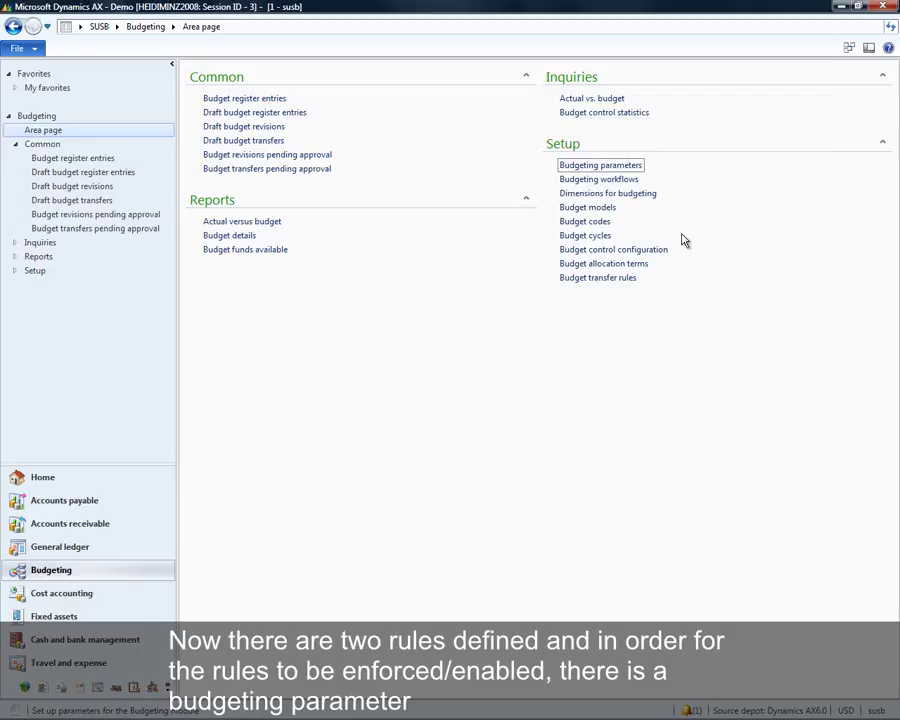
Check 'Use rules for budget transfers' in Budgeting parameters and close the form
{"action": "left_click", "coordinate": [581, 168]}
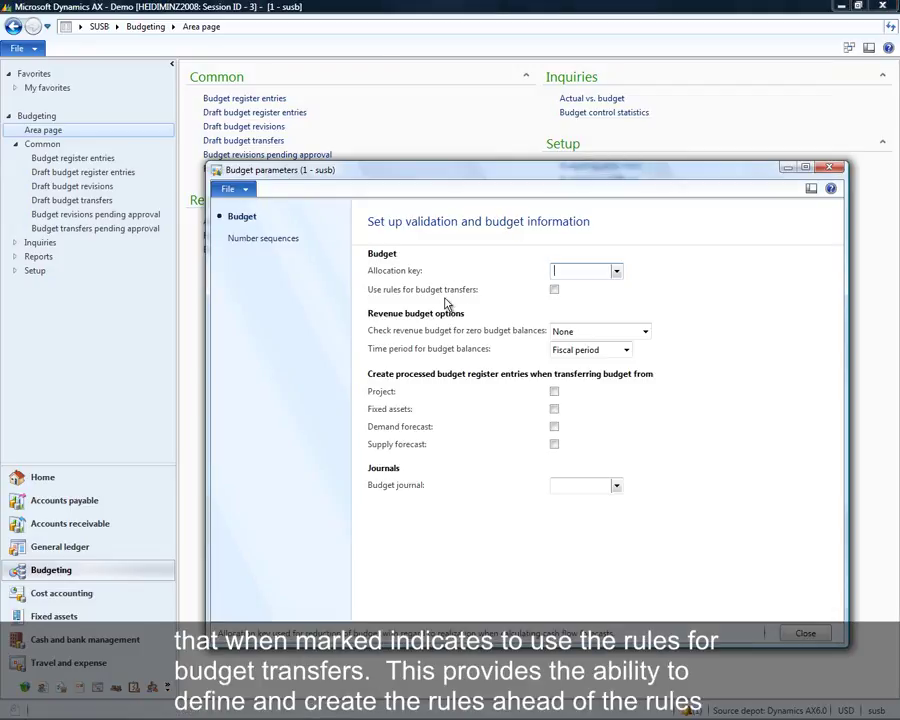
{"action": "left_click", "coordinate": [555, 293]}
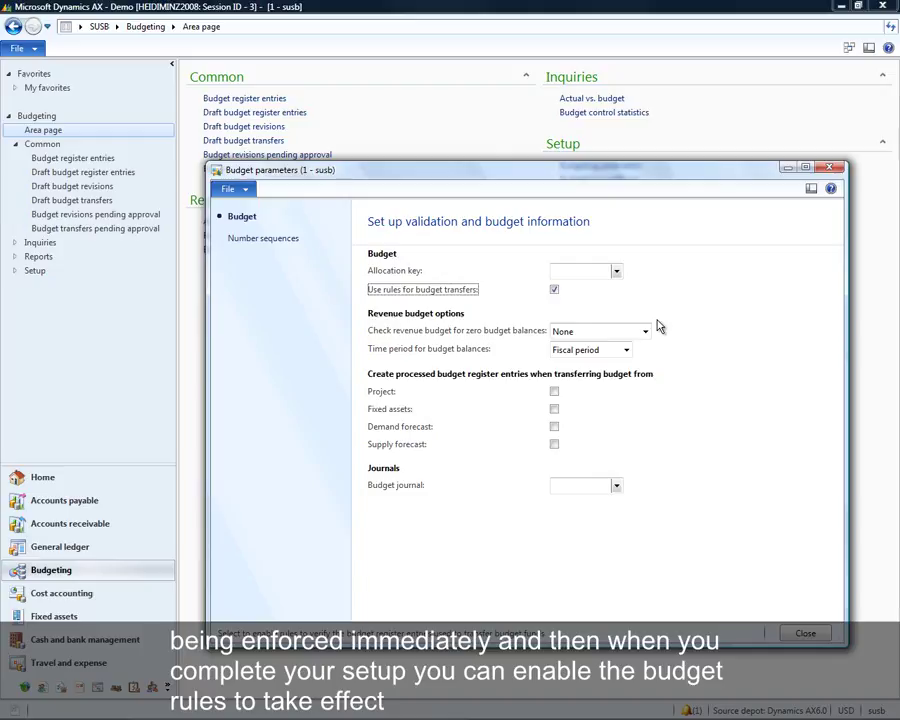
{"action": "left_click", "coordinate": [806, 634]}
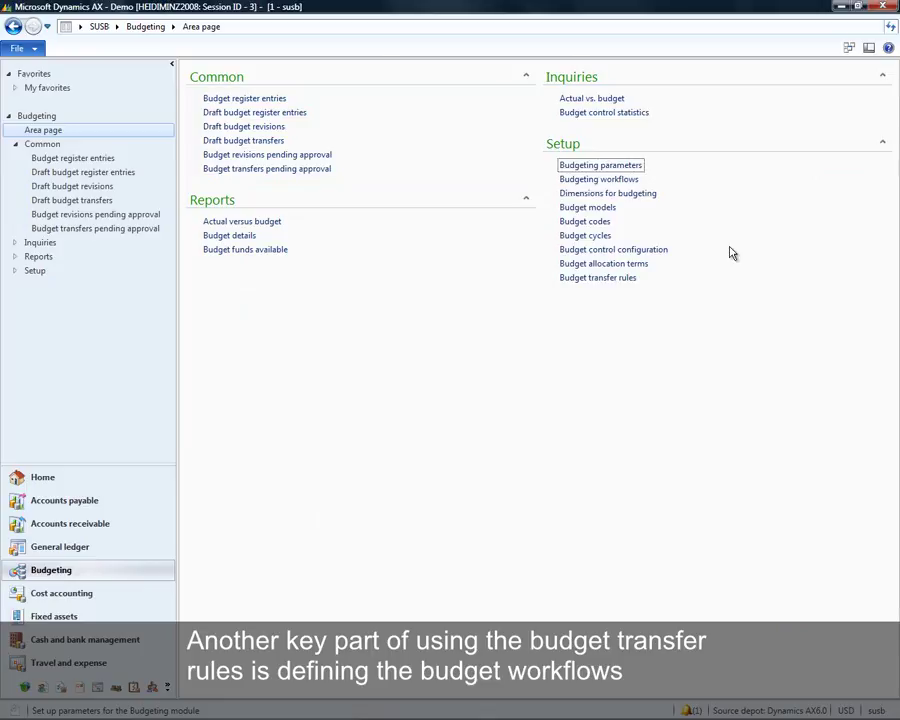
Open Budgeting workflows and review the Budget register entry approval workflow
{"action": "left_click", "coordinate": [622, 180]}
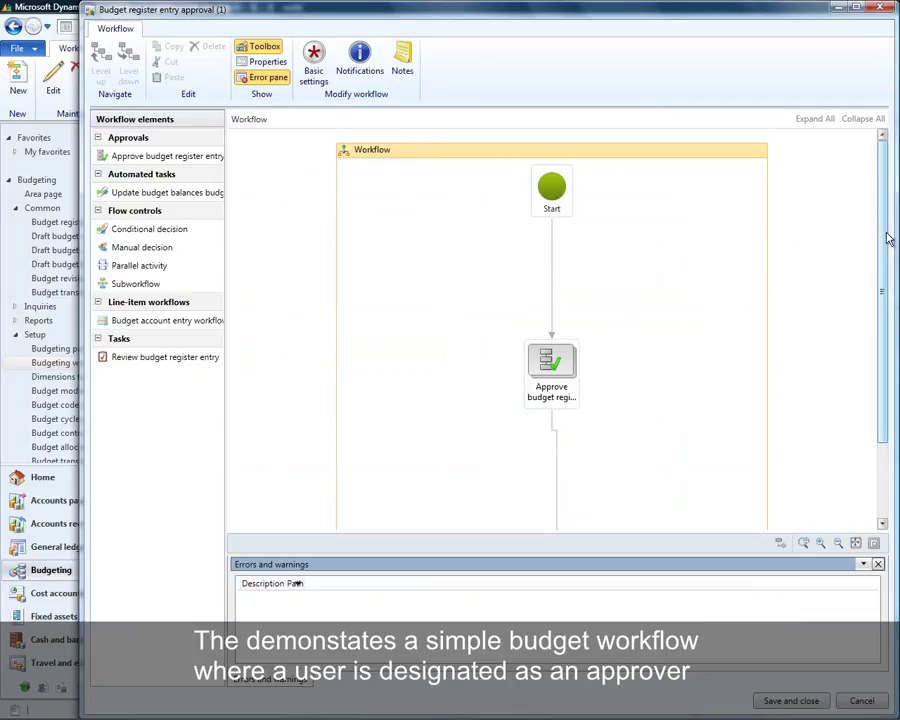
{"action": "mouse_move", "coordinate": [888, 227]}
{"action": "left_mouse_down"}
{"action": "mouse_move", "coordinate": [888, 311]}
{"action": "mouse_move", "coordinate": [882, 224]}
{"action": "left_mouse_up"}
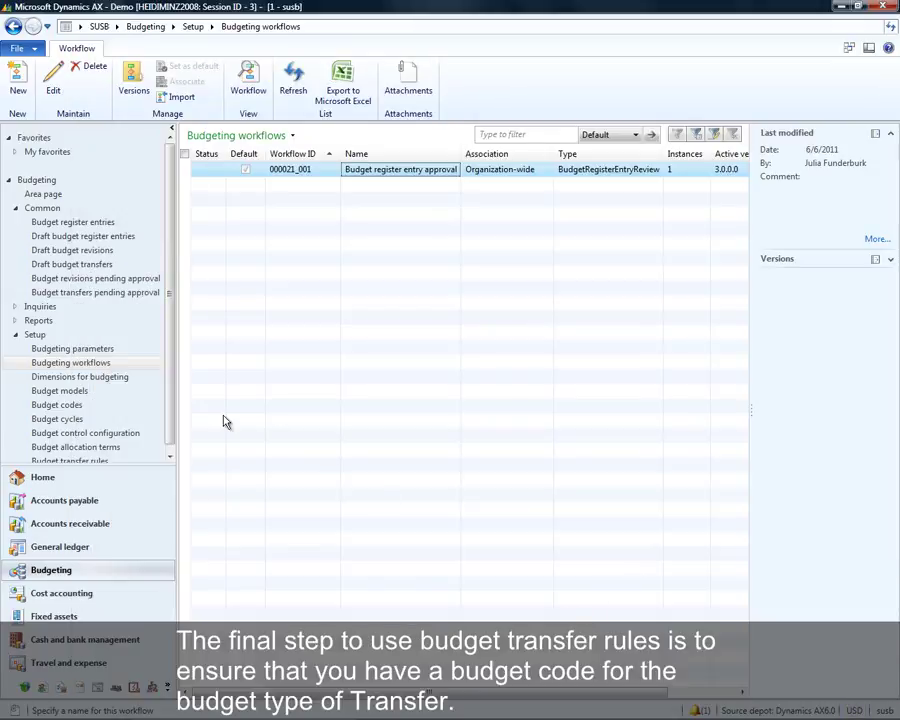
Create and save budget code 'Transfer' ('Budget transfer'), type Transfer, using workflow 000021_001
{"action": "left_click", "coordinate": [72, 405]}
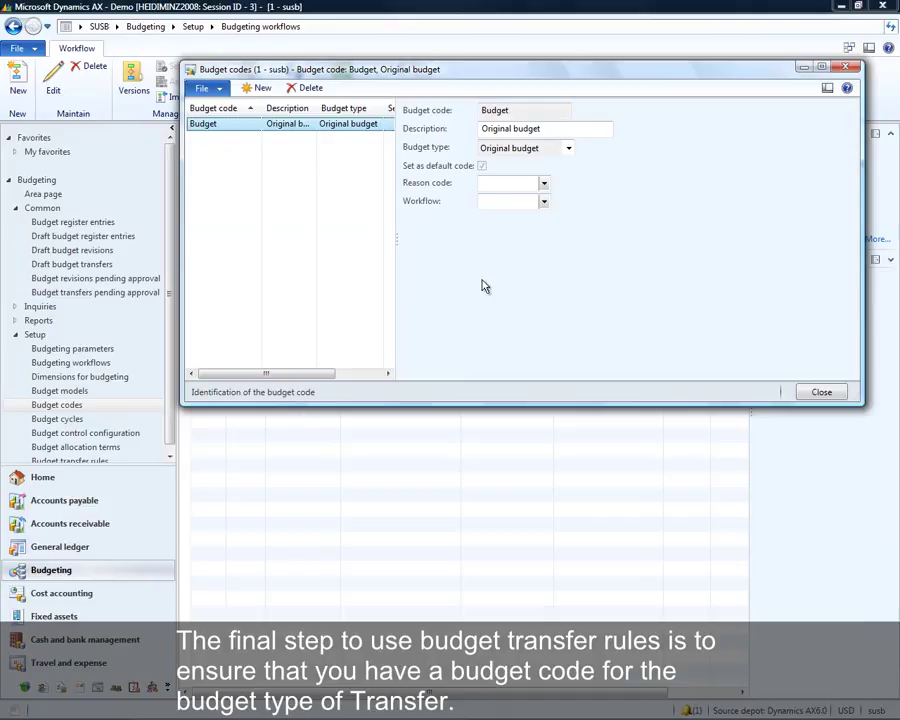
{"action": "left_click", "coordinate": [255, 88]}
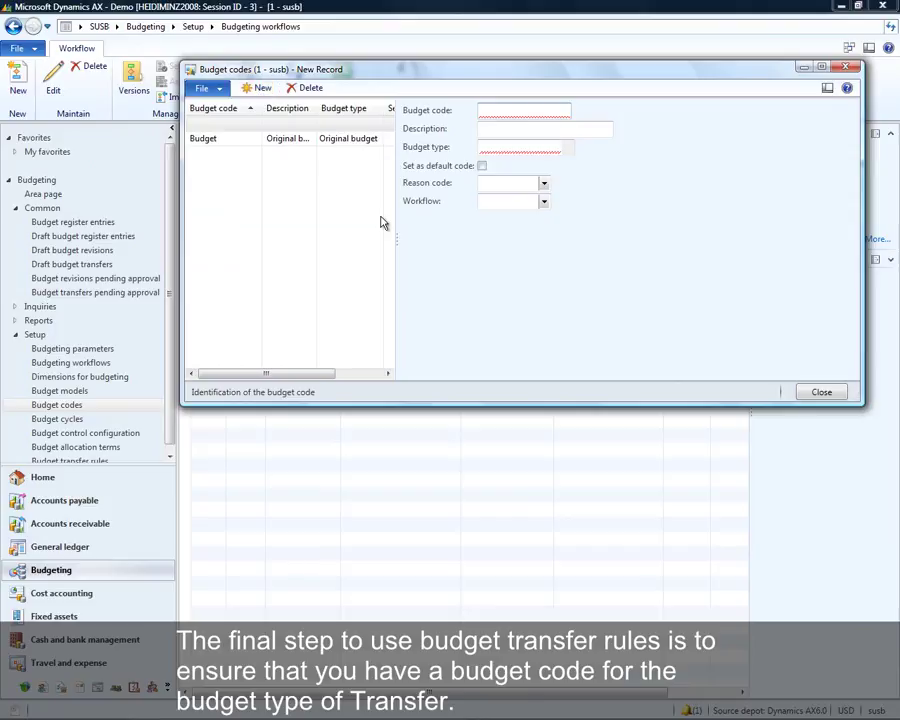
{"action": "type", "text": "Transfer"}
{"action": "key", "text": "Tab"}
{"action": "type", "text": "Budget "}
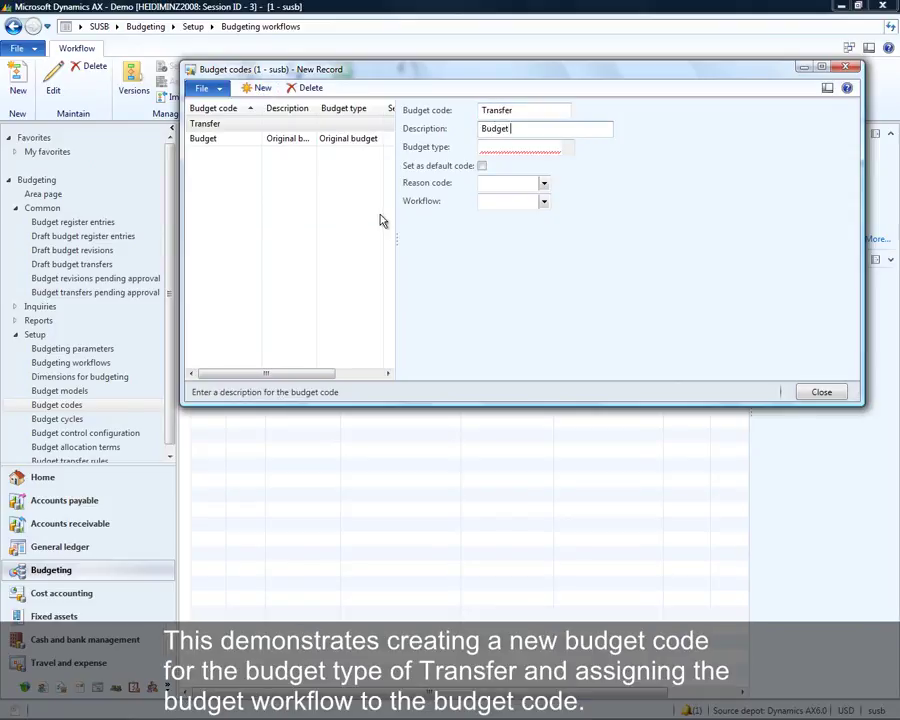
{"action": "type", "text": "transfer"}
{"action": "left_click", "coordinate": [568, 148]}
{"action": "left_click", "coordinate": [505, 176]}
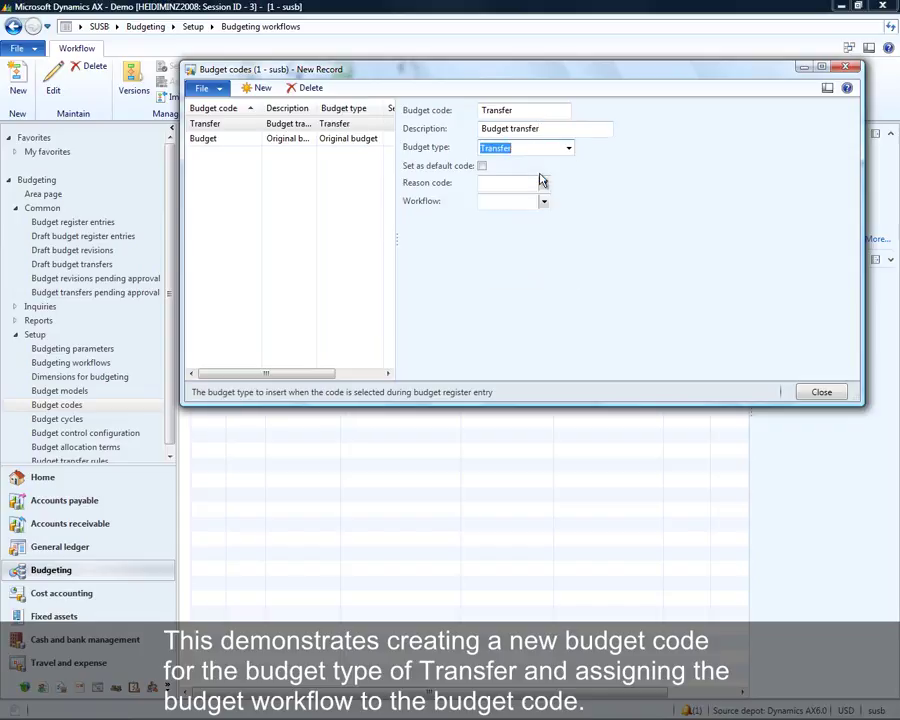
{"action": "left_click", "coordinate": [544, 202]}
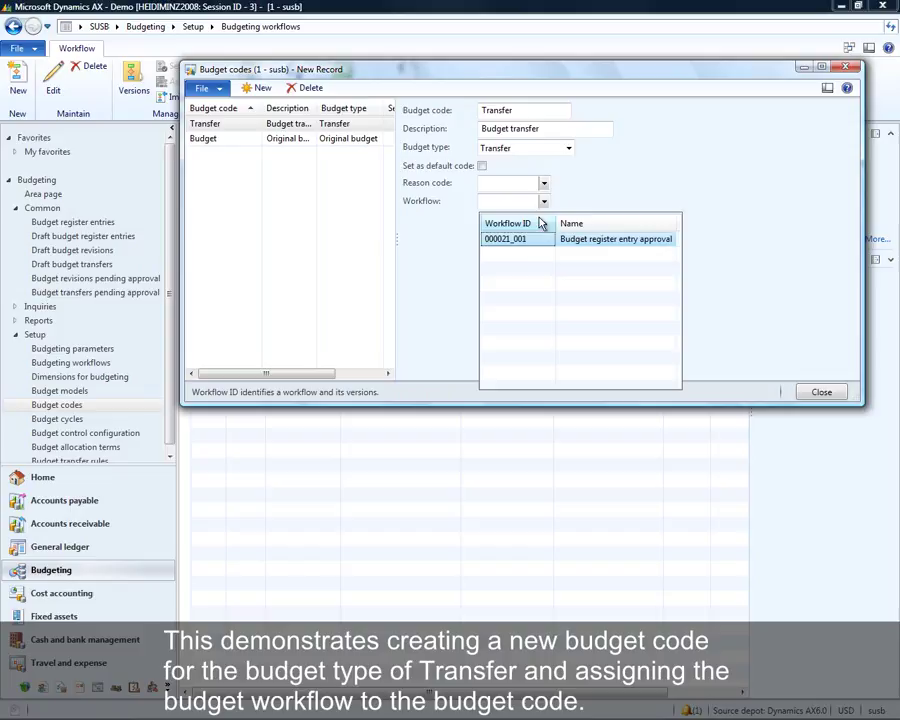
{"action": "left_click", "coordinate": [518, 239]}
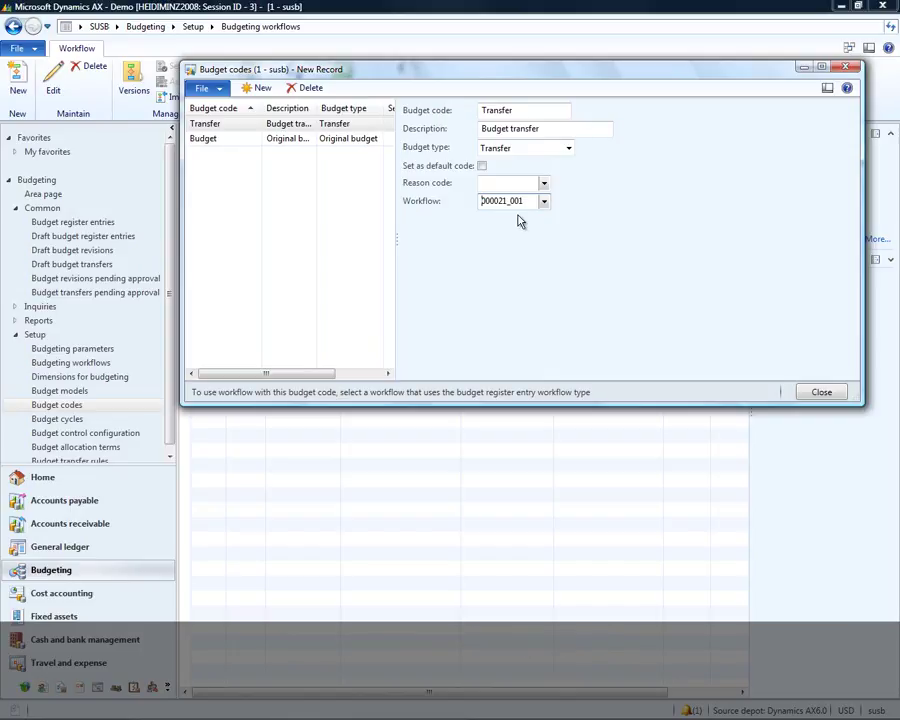
{"action": "key", "text": "ctrl+s"}
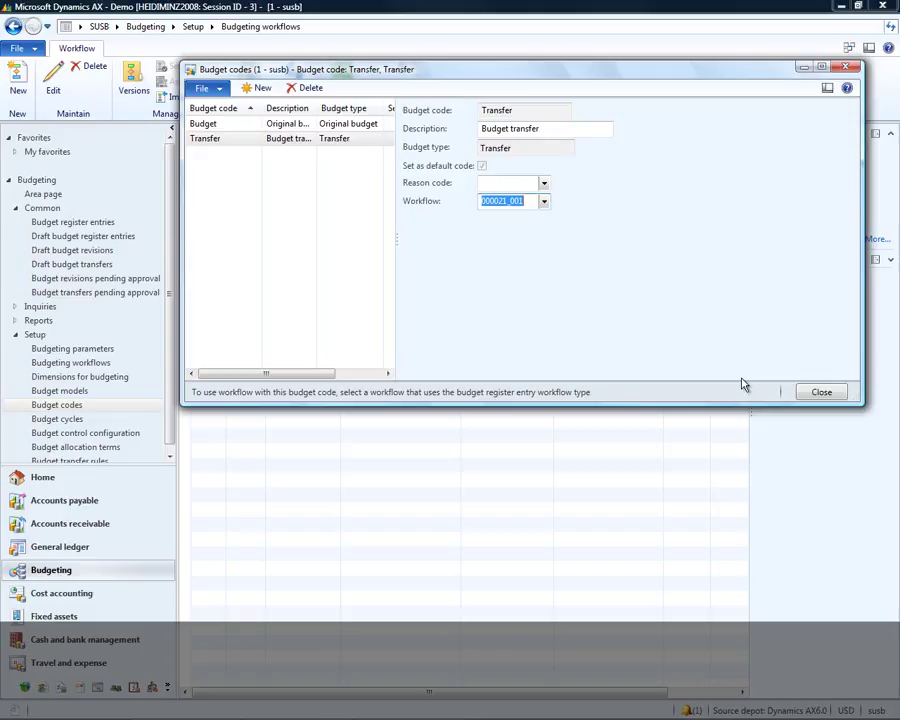
{"action": "left_click", "coordinate": [816, 394]}
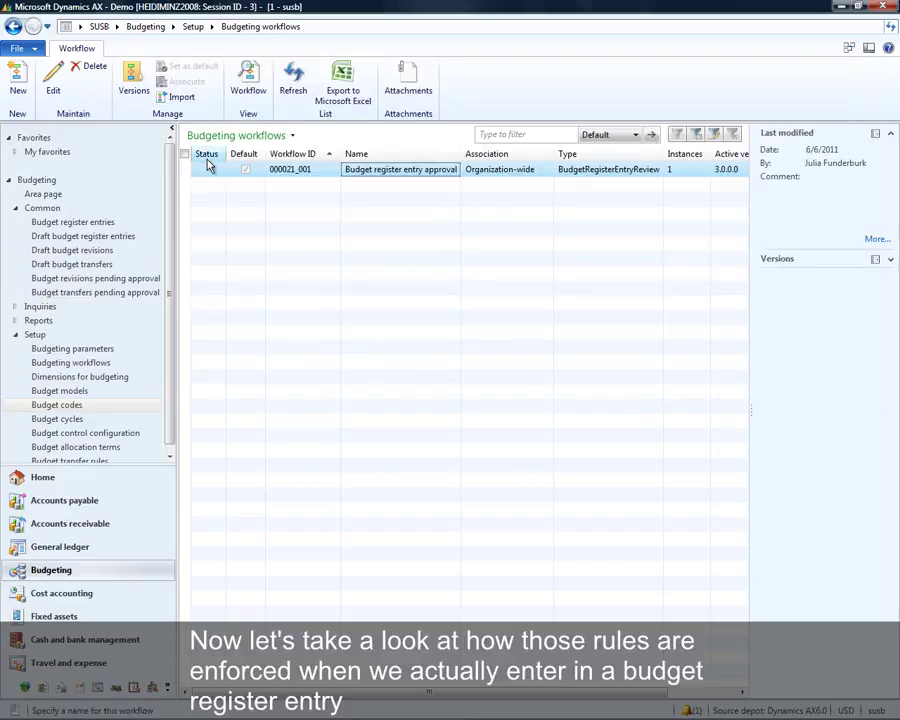
Start a budget register entry with model 2011 and budget code Transfer, adding one line
{"action": "left_click", "coordinate": [101, 224]}
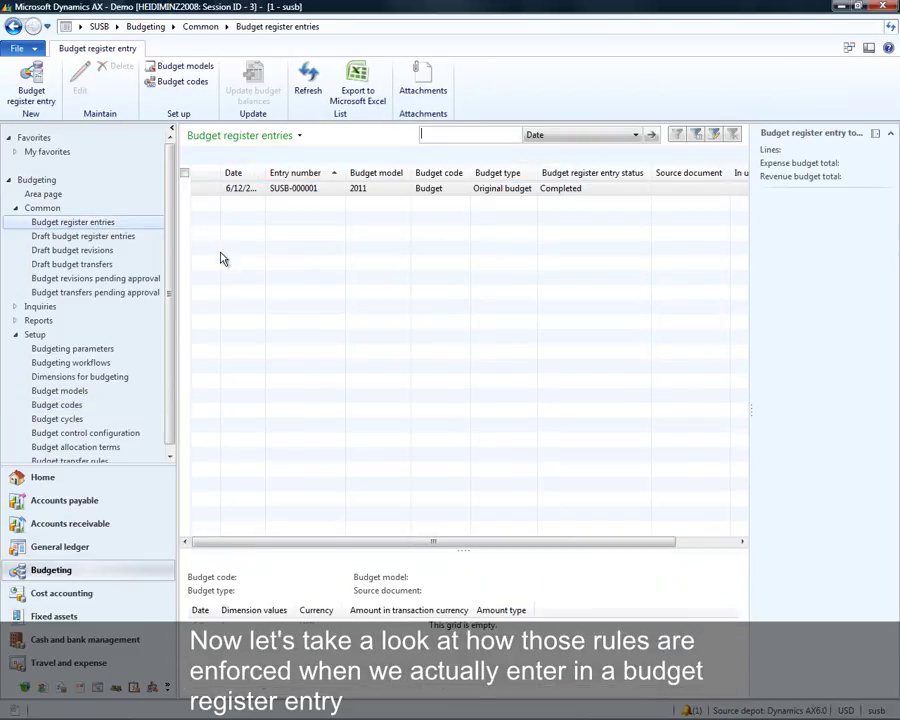
{"action": "left_click", "coordinate": [22, 105]}
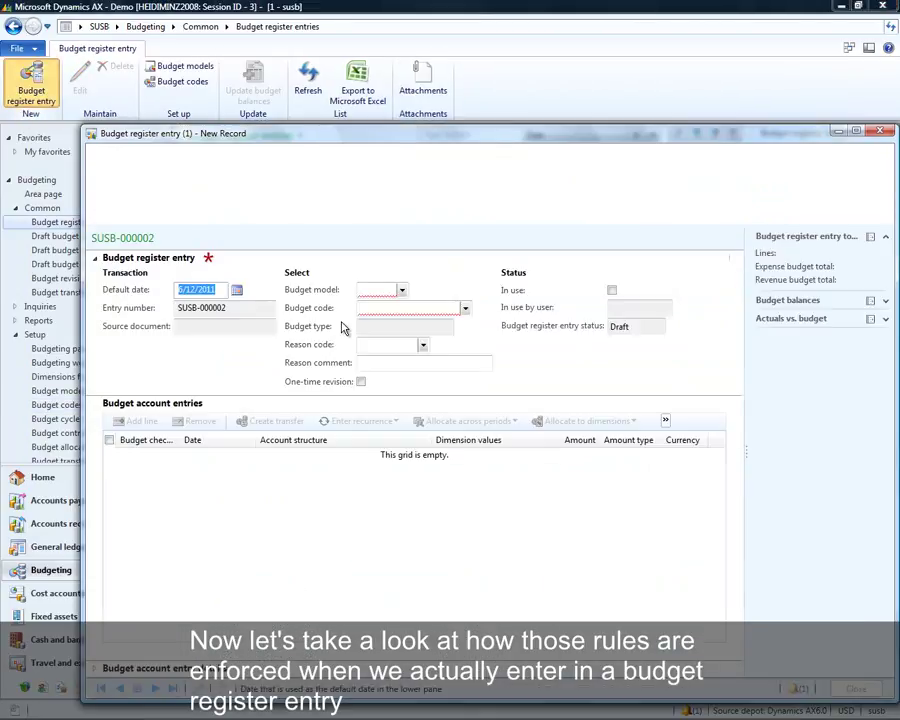
{"action": "left_click", "coordinate": [400, 289]}
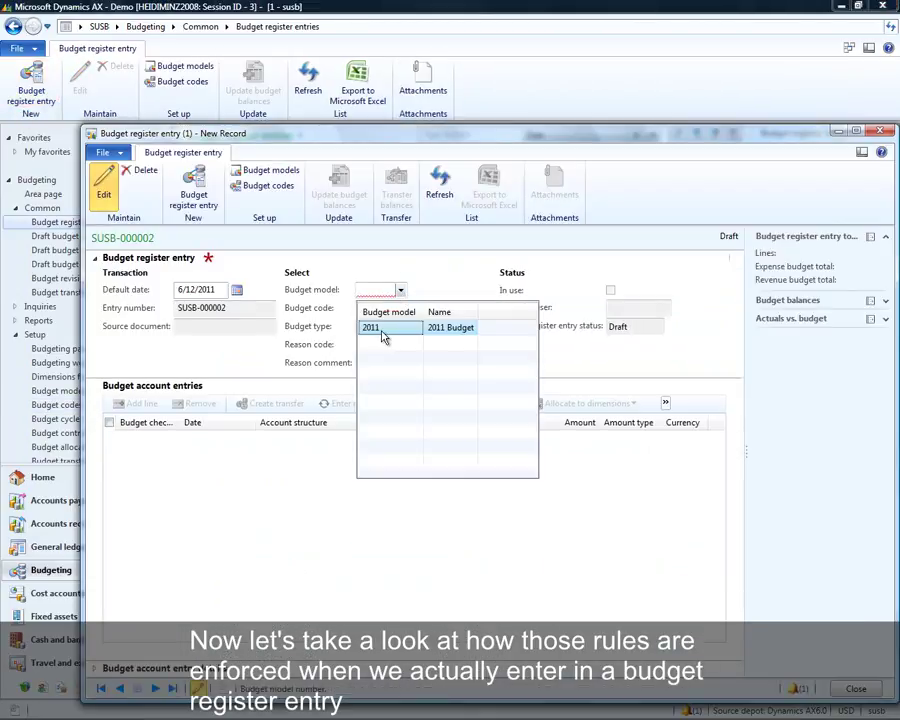
{"action": "left_click", "coordinate": [374, 438]}
{"action": "left_click", "coordinate": [464, 309]}
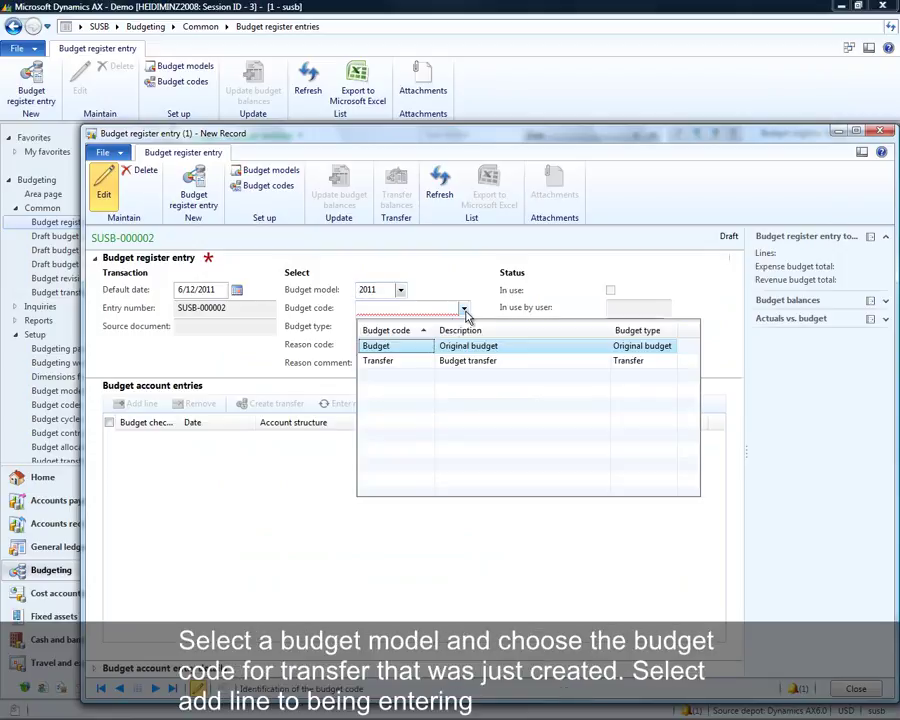
{"action": "left_click", "coordinate": [392, 360]}
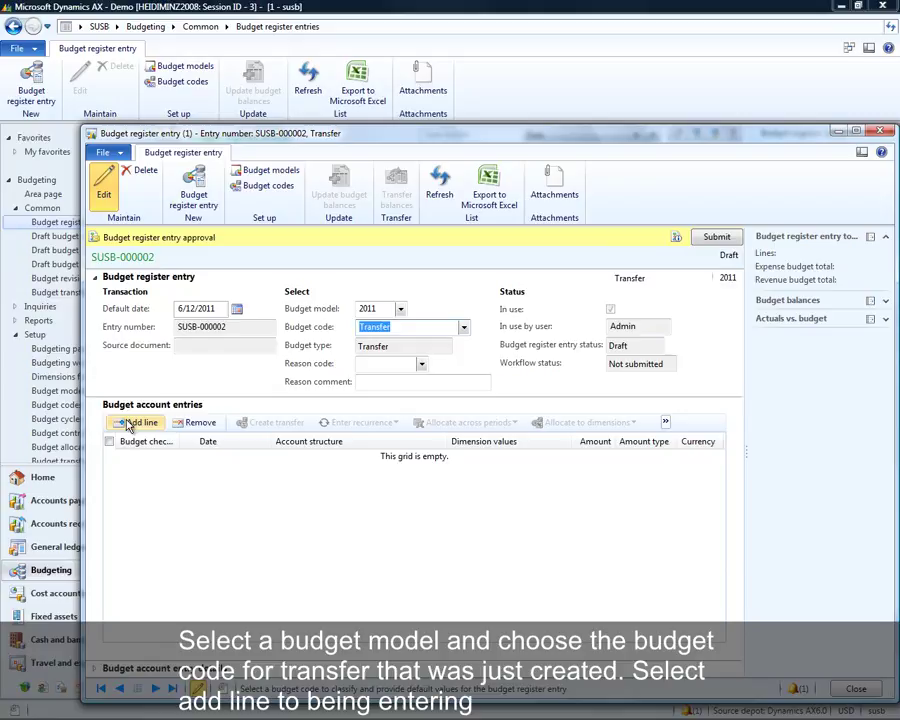
{"action": "left_click", "coordinate": [130, 404]}
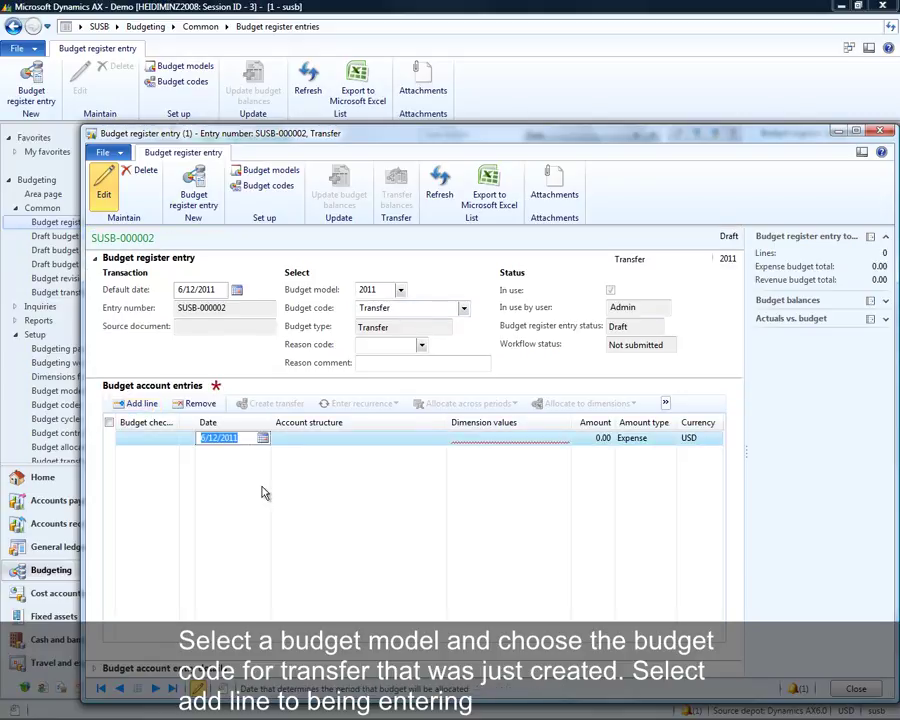
Set the first line to P&L Services, 602120-OU_2310-OU_3566, amount 100.00, and add another line
{"action": "key", "text": "Tab"}
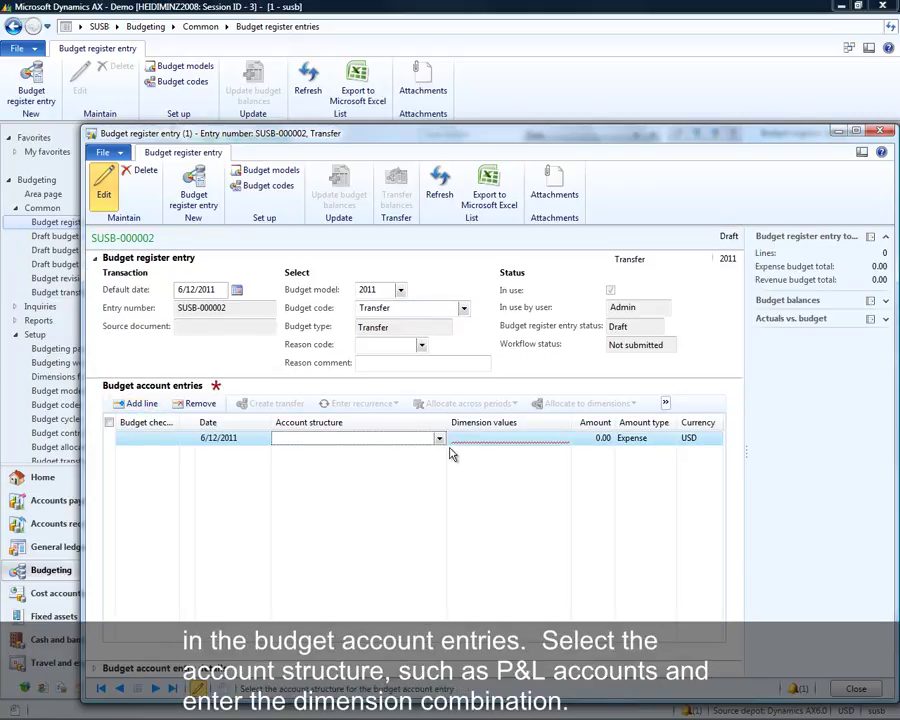
{"action": "left_click", "coordinate": [439, 438]}
{"action": "left_click", "coordinate": [412, 488]}
{"action": "left_click", "coordinate": [453, 440]}
{"action": "type", "text": "6"}
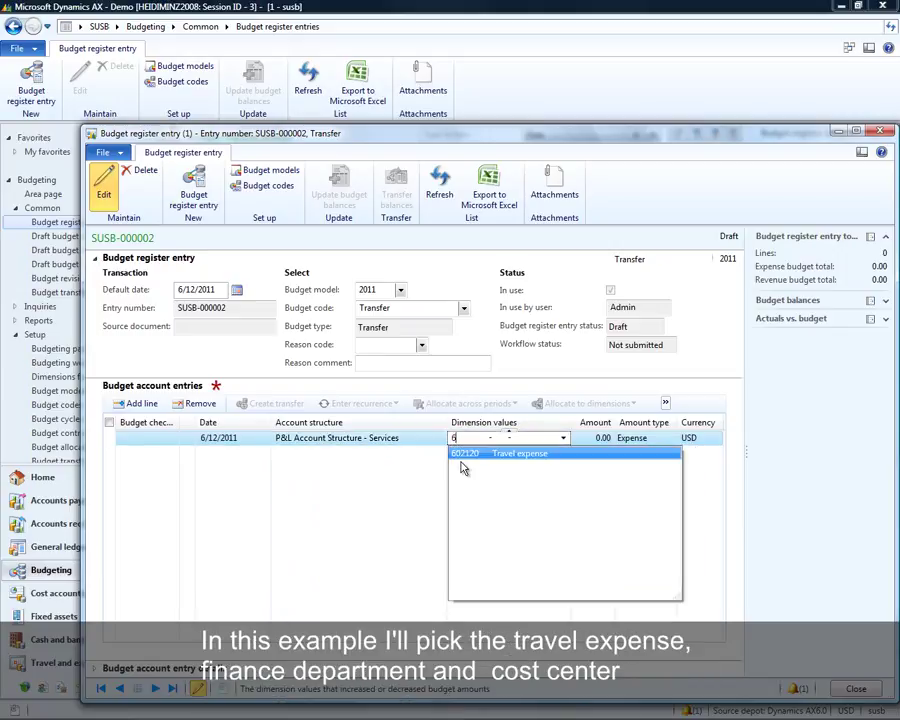
{"action": "left_click", "coordinate": [486, 454]}
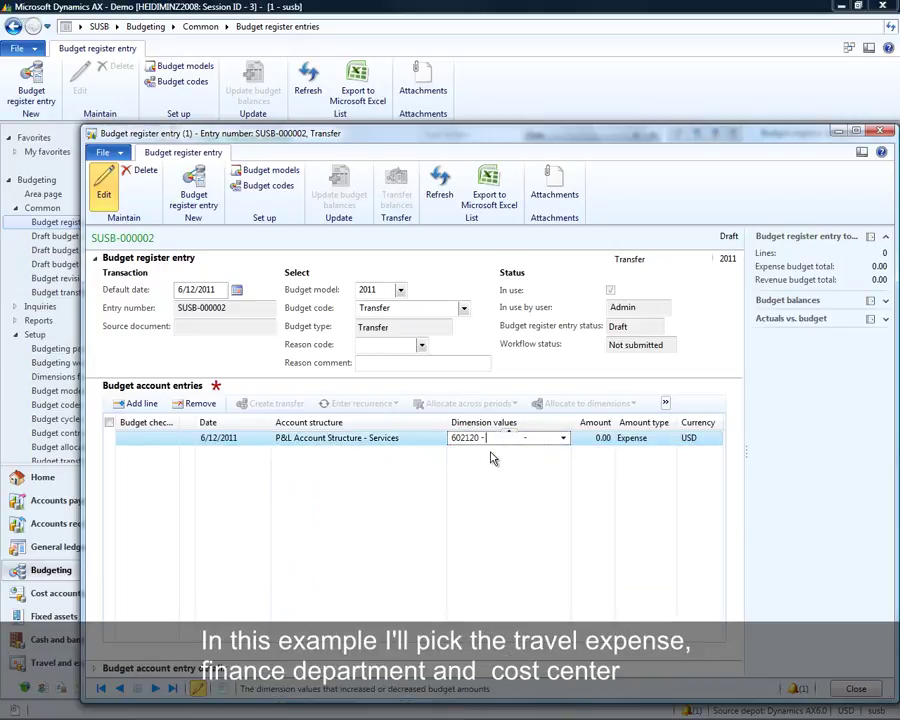
{"action": "type", "text": "OU_2310 -"}
{"action": "left_click", "coordinate": [563, 438]}
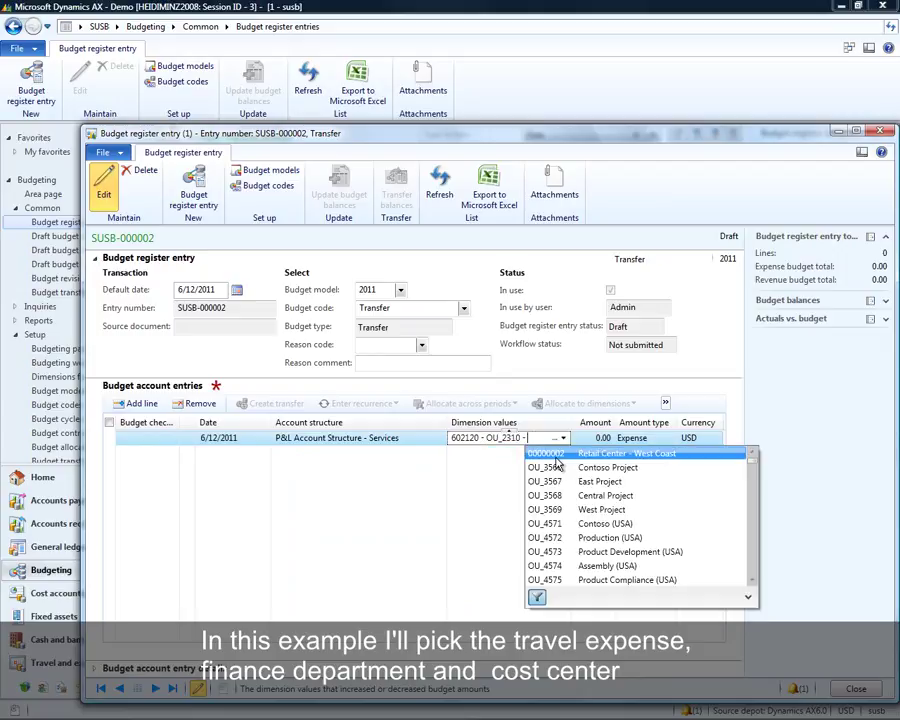
{"action": "left_click", "coordinate": [558, 467]}
{"action": "type", "text": "100"}
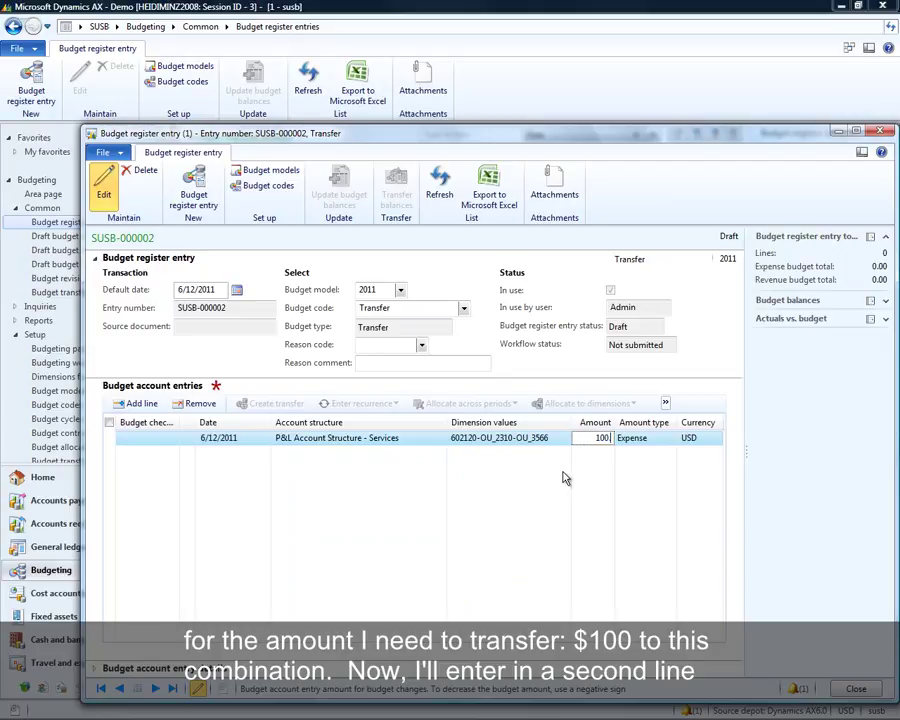
{"action": "key", "text": "Tab"}
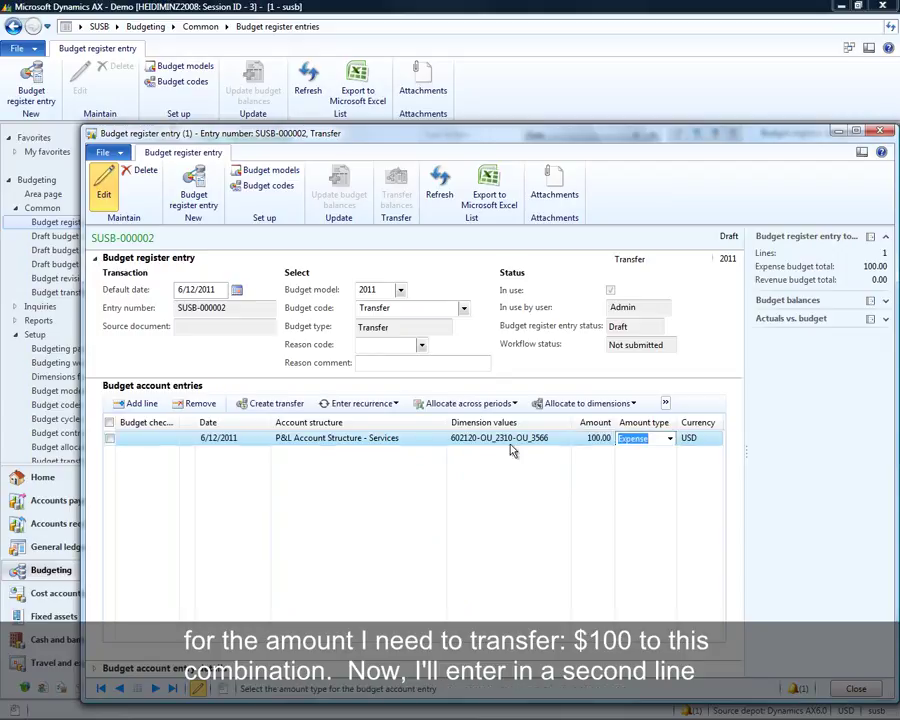
{"action": "left_click", "coordinate": [142, 404]}
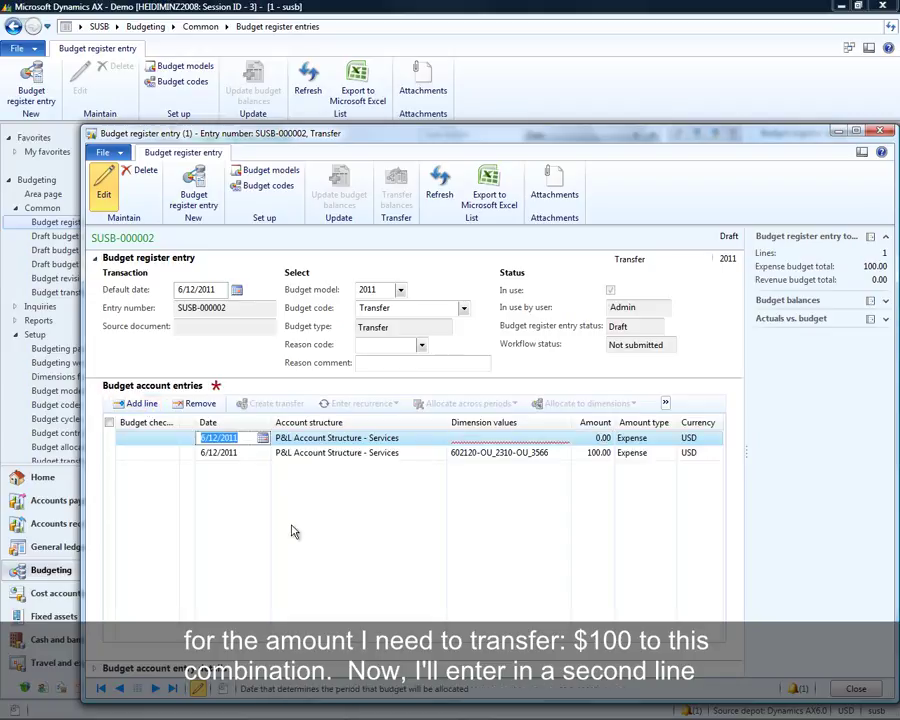
Enter dimensions 602120-OU_2311-OU_3567 and amount -100.00 on the second line, triggering the rule warning
{"action": "left_click", "coordinate": [459, 438]}
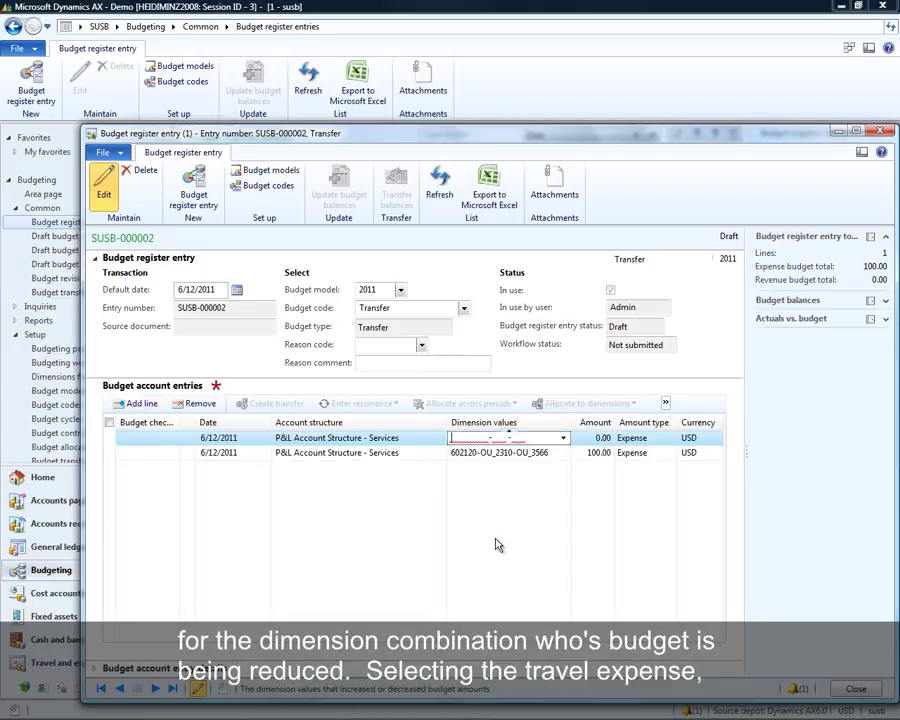
{"action": "type", "text": "6"}
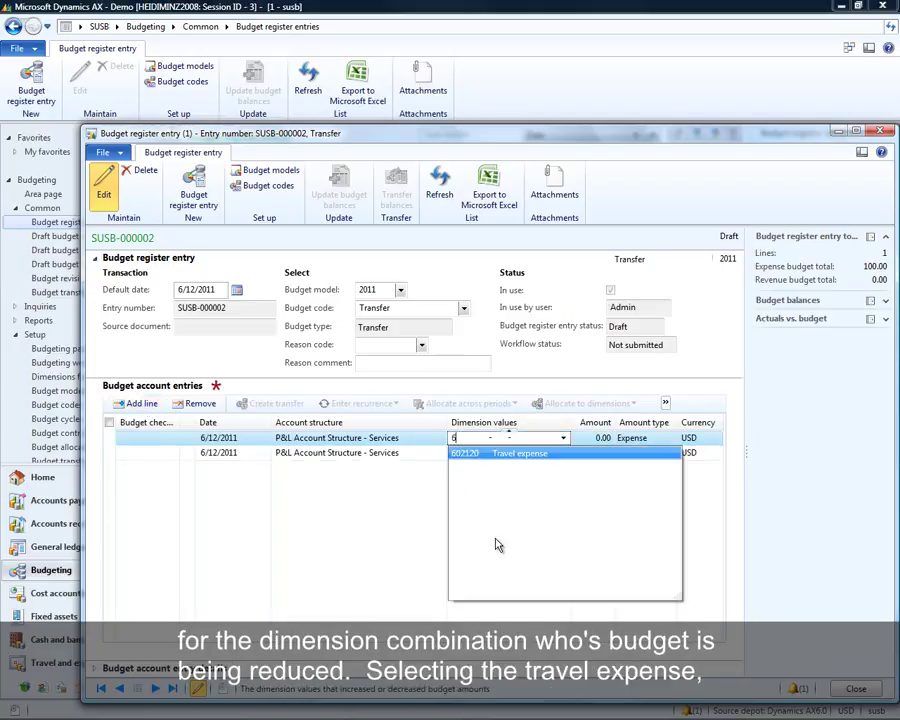
{"action": "left_click", "coordinate": [474, 453]}
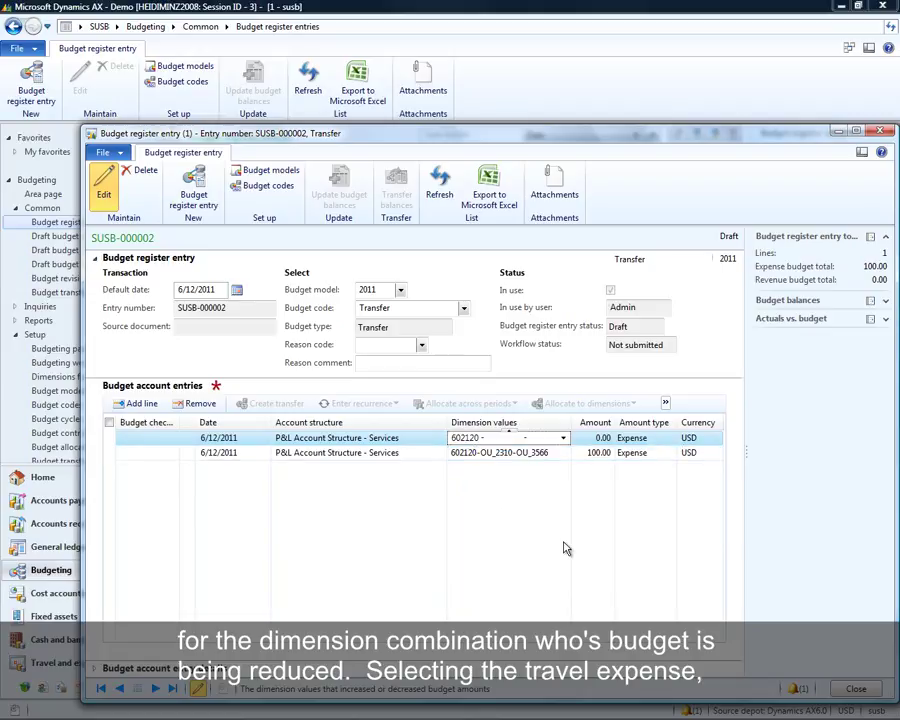
{"action": "type", "text": "OU"}
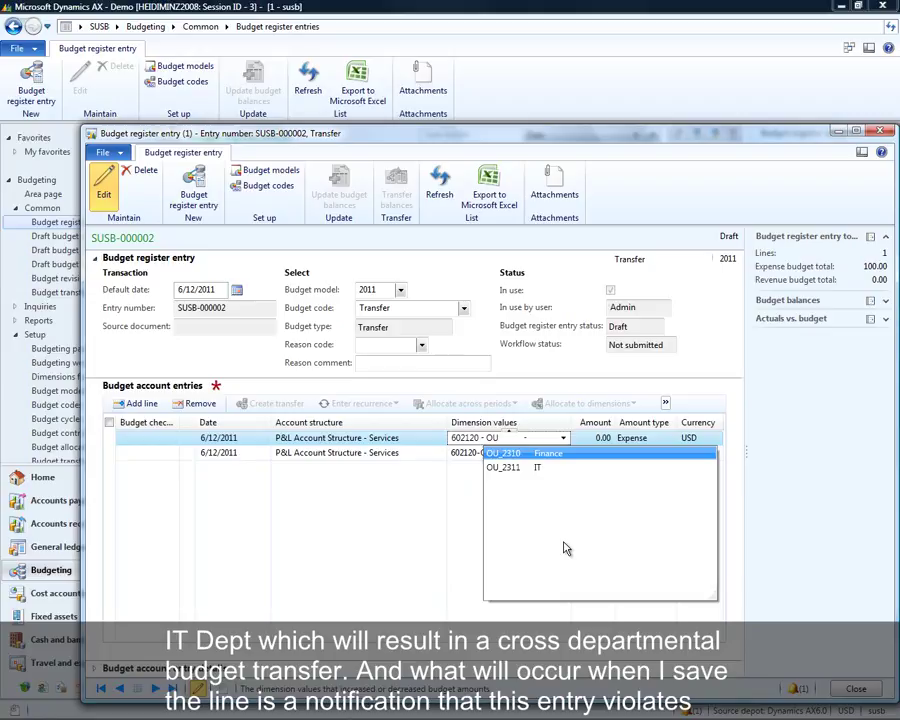
{"action": "type", "text": "_2311 - "}
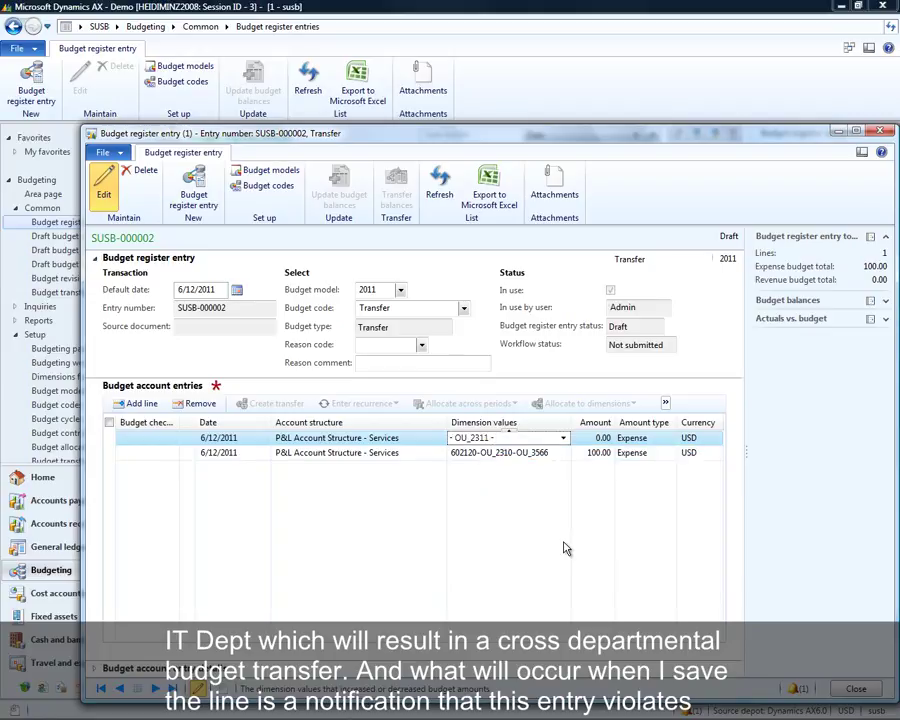
{"action": "type", "text": "OU"}
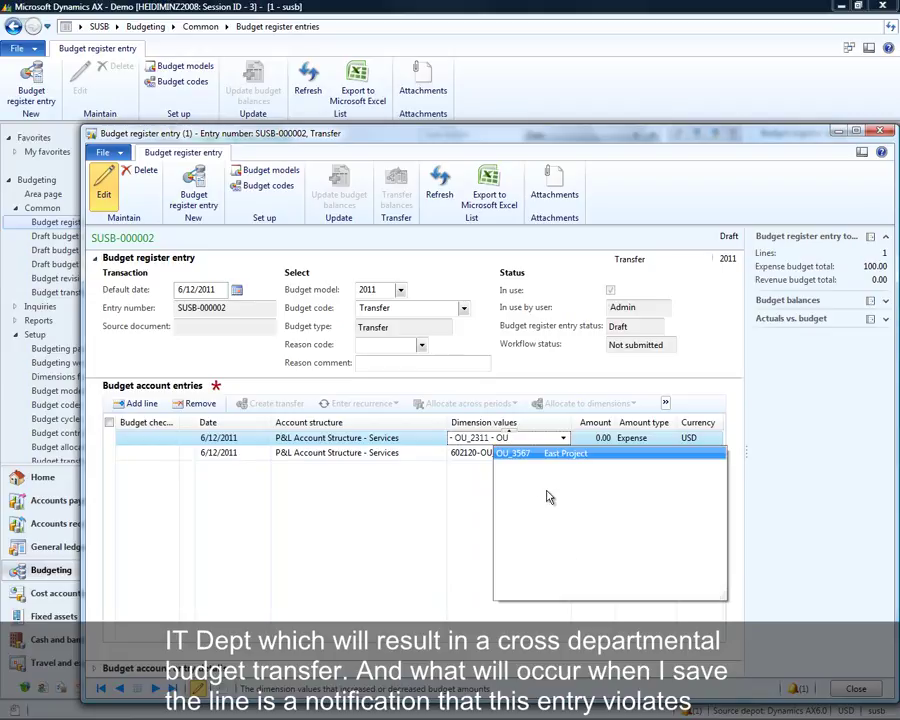
{"action": "left_click", "coordinate": [514, 453]}
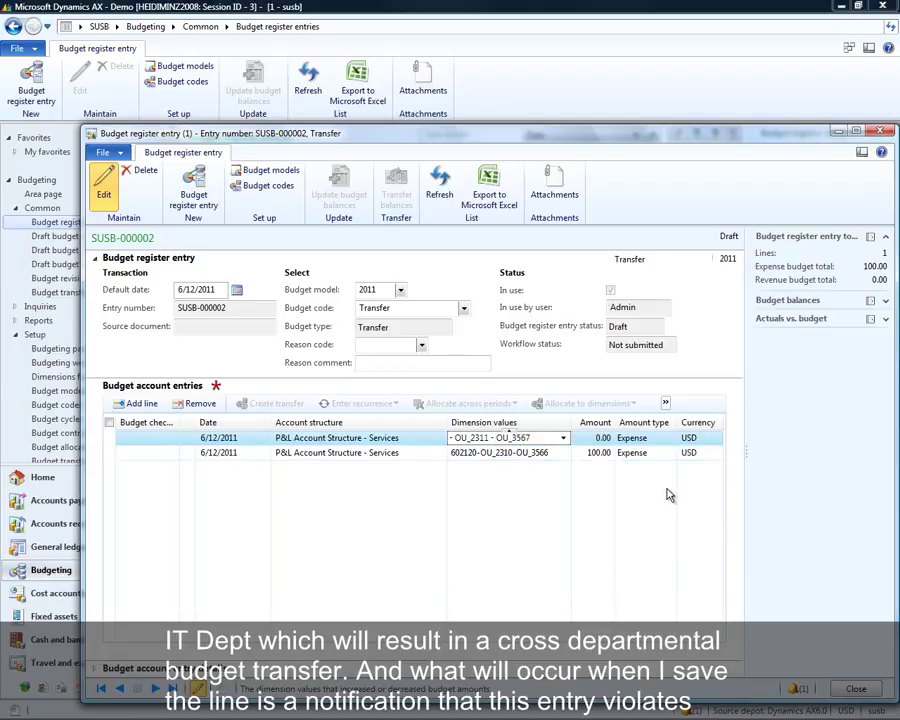
{"action": "left_click", "coordinate": [594, 438]}
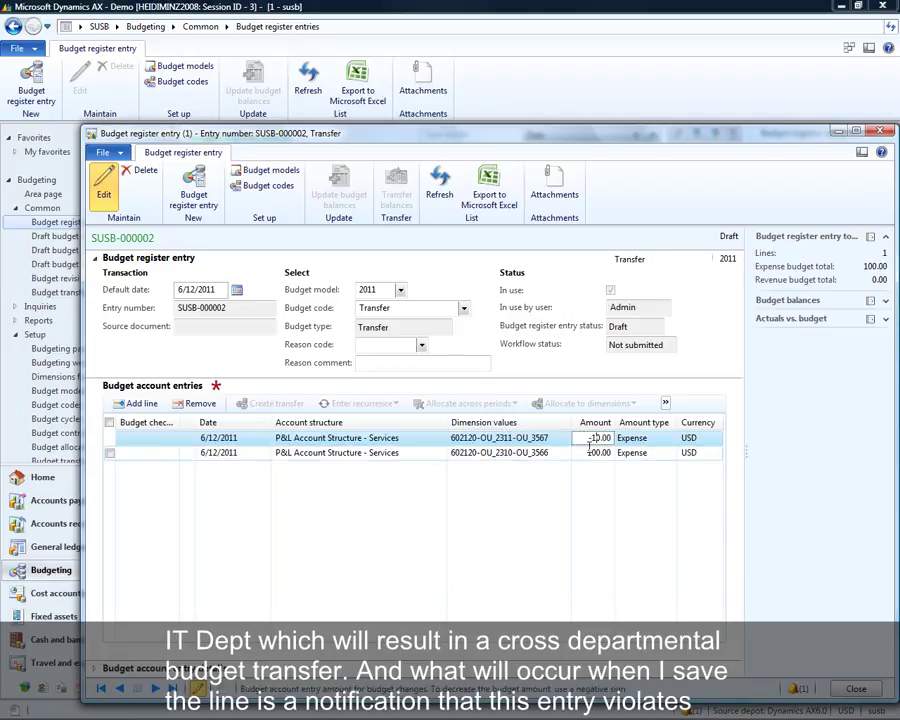
{"action": "type", "text": "-"}
{"action": "key", "text": "Tab"}
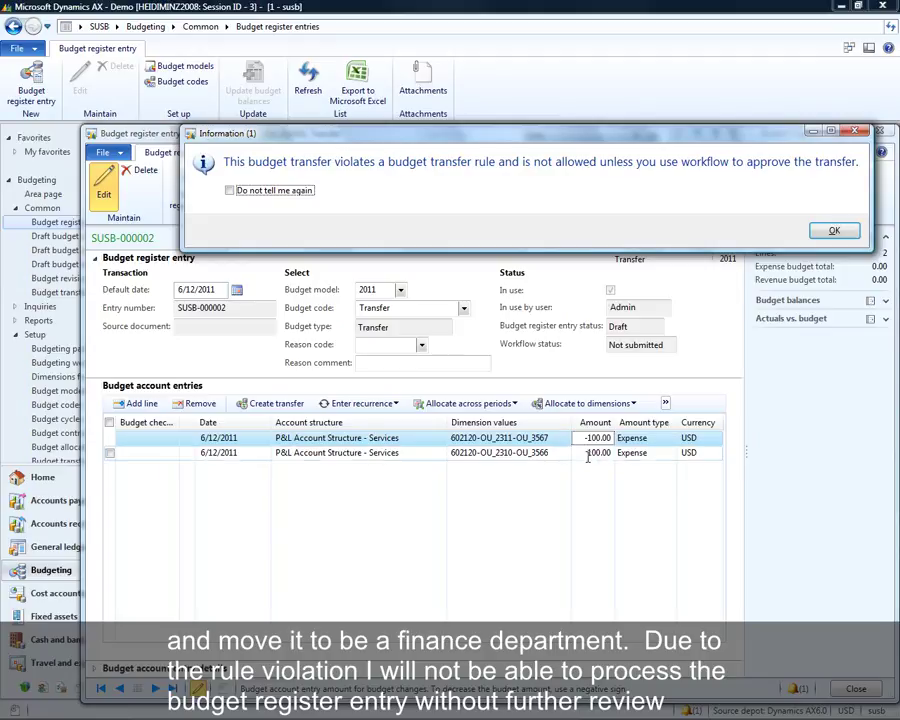
Dismiss the warning that the 100.00 transfer violates a budget transfer rule without workflow
{"action": "left_click", "coordinate": [834, 232]}
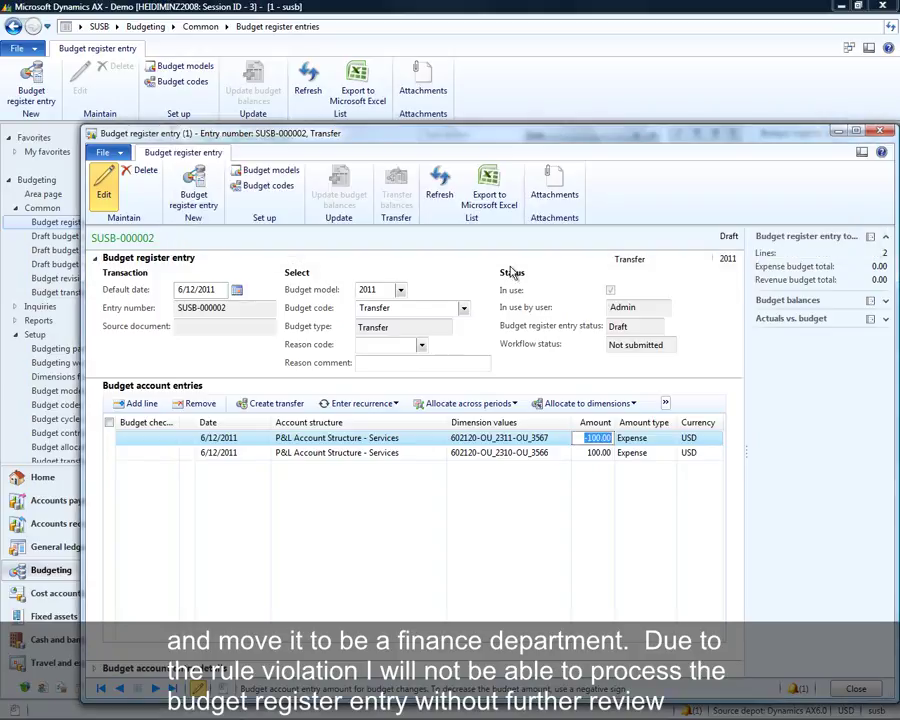
Submit the budget register entry to workflow with the comment 'Intra department transfer'
{"action": "left_click", "coordinate": [394, 326]}
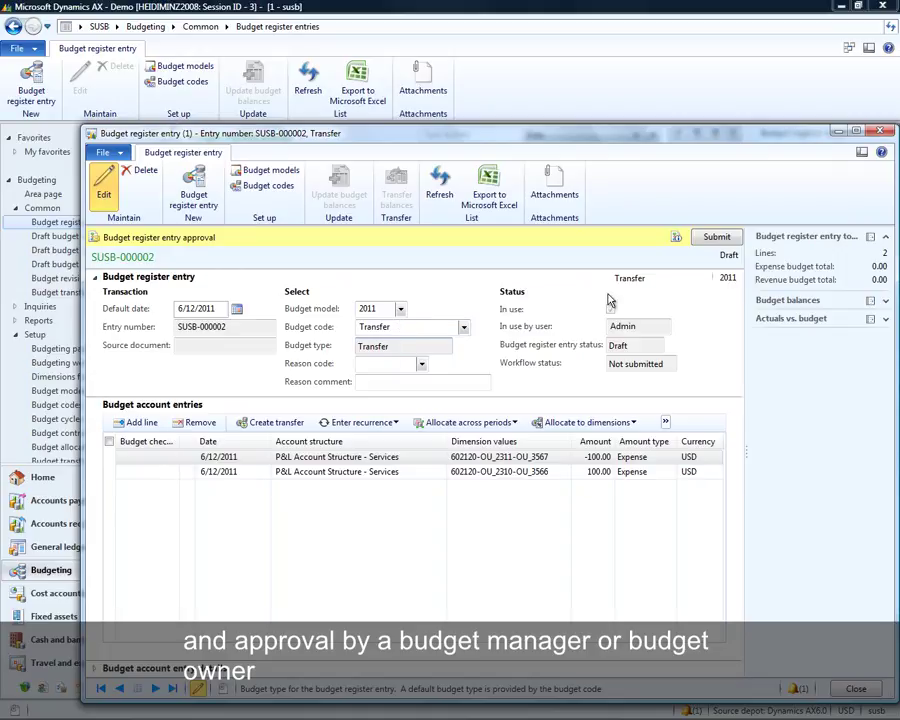
{"action": "left_click", "coordinate": [716, 240]}
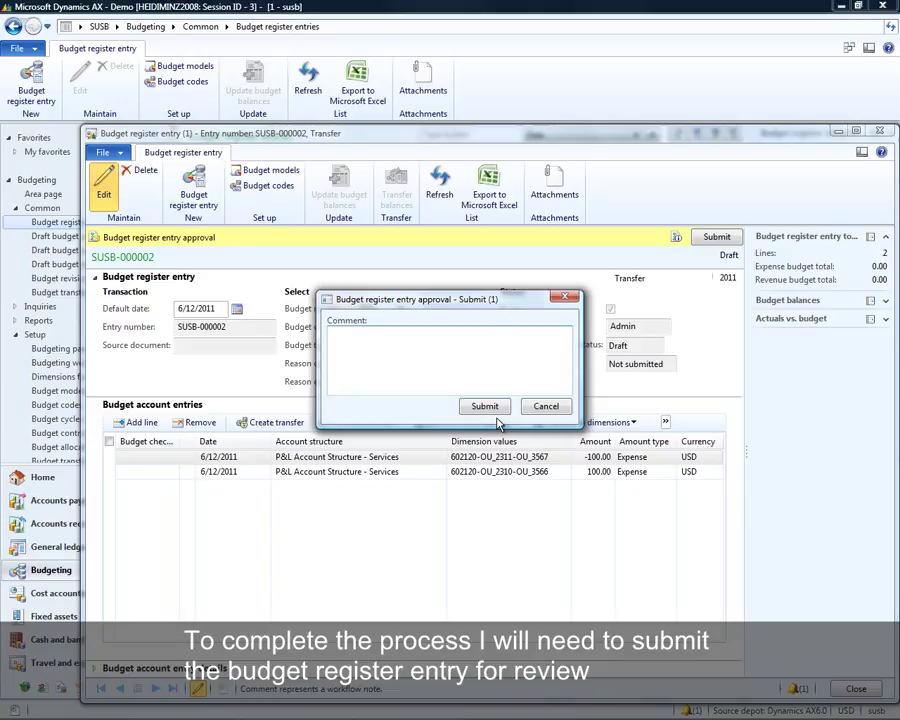
{"action": "type", "text": "Intra depa"}
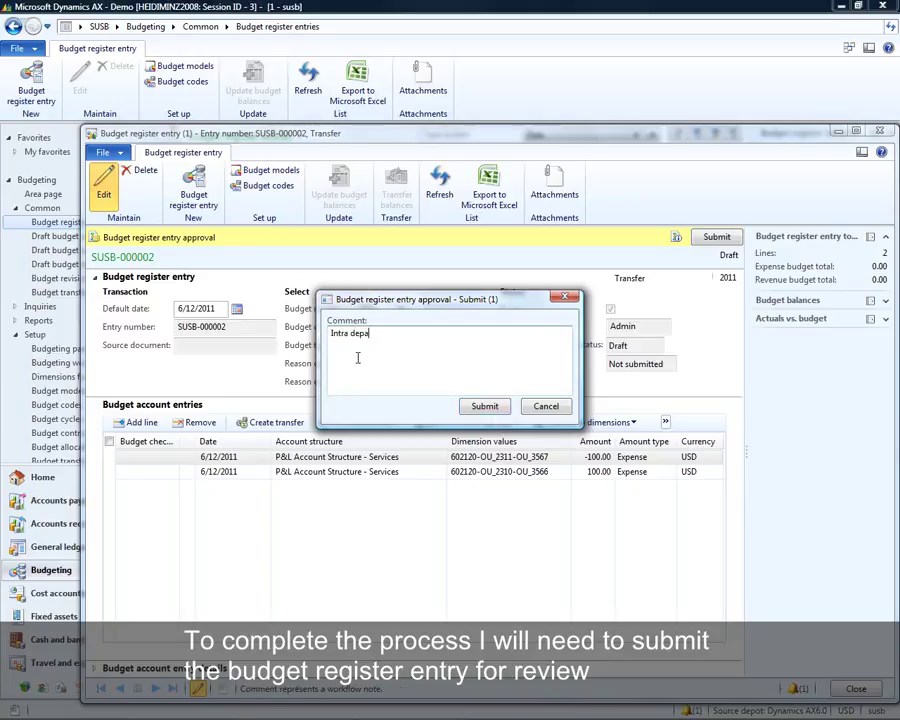
{"action": "type", "text": "rtment transfer"}
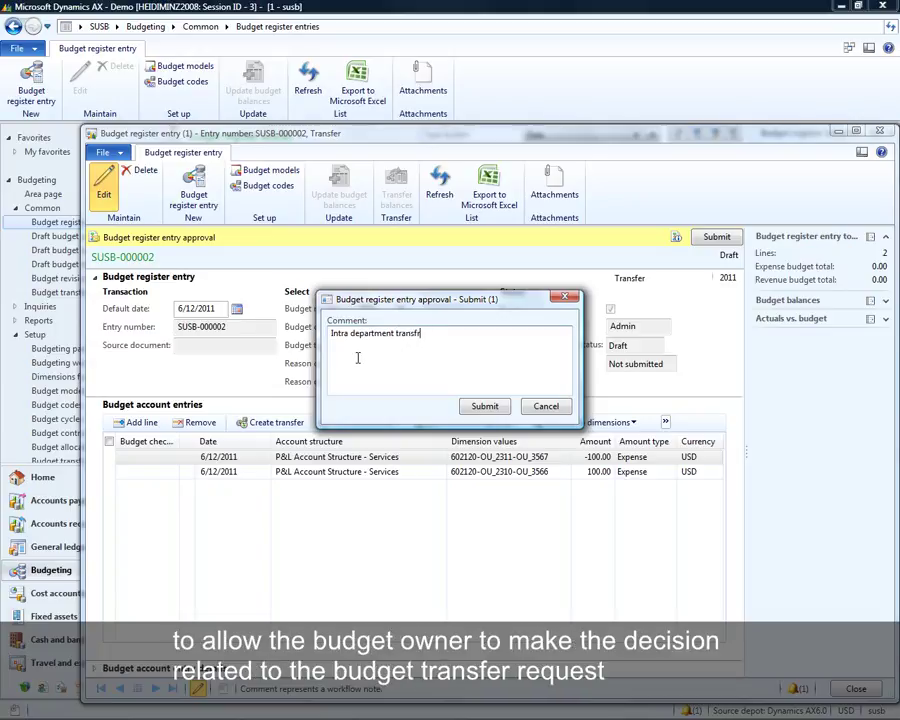
{"action": "left_click", "coordinate": [484, 406]}
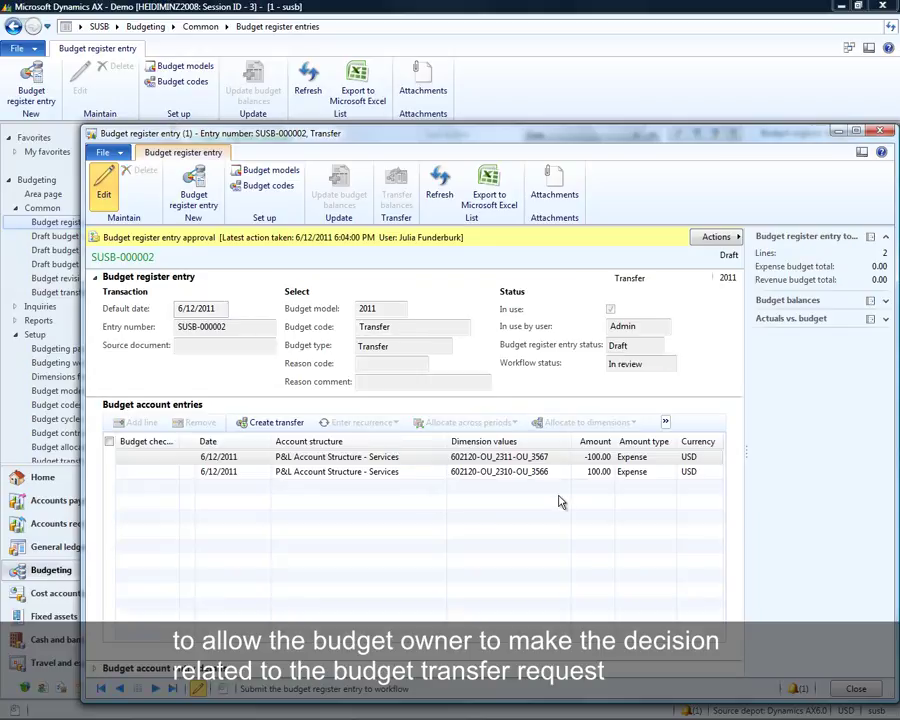